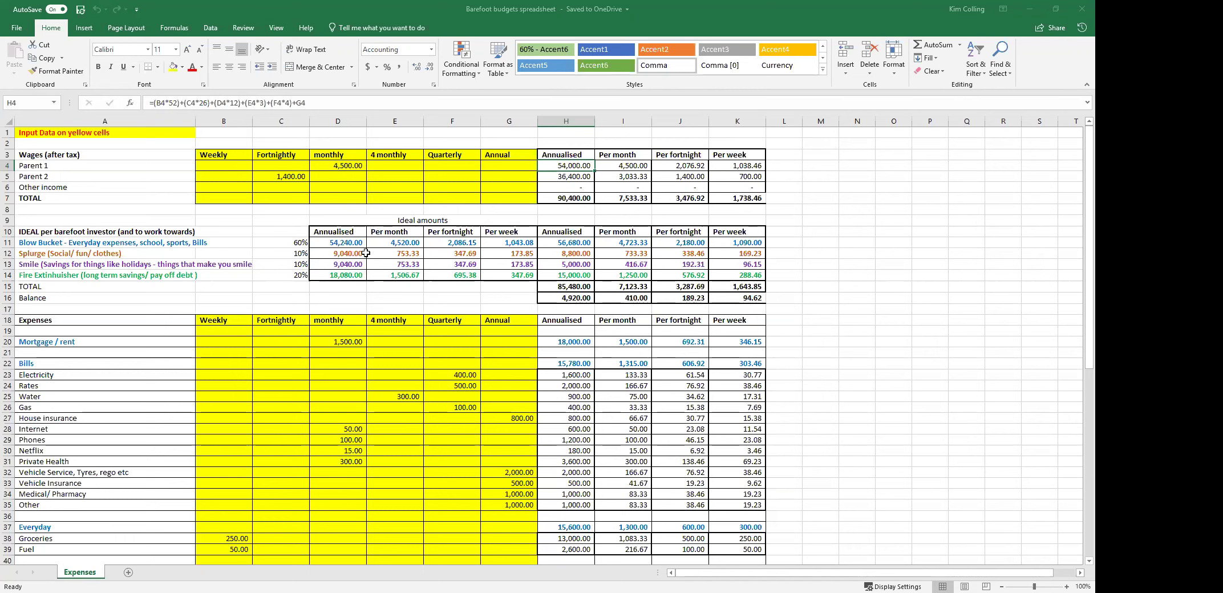
Inspect the Blow Bucket ideal-amount formula and the monthly Mortgage / rent amount.
{"action": "left_click", "coordinate": [336, 243]}
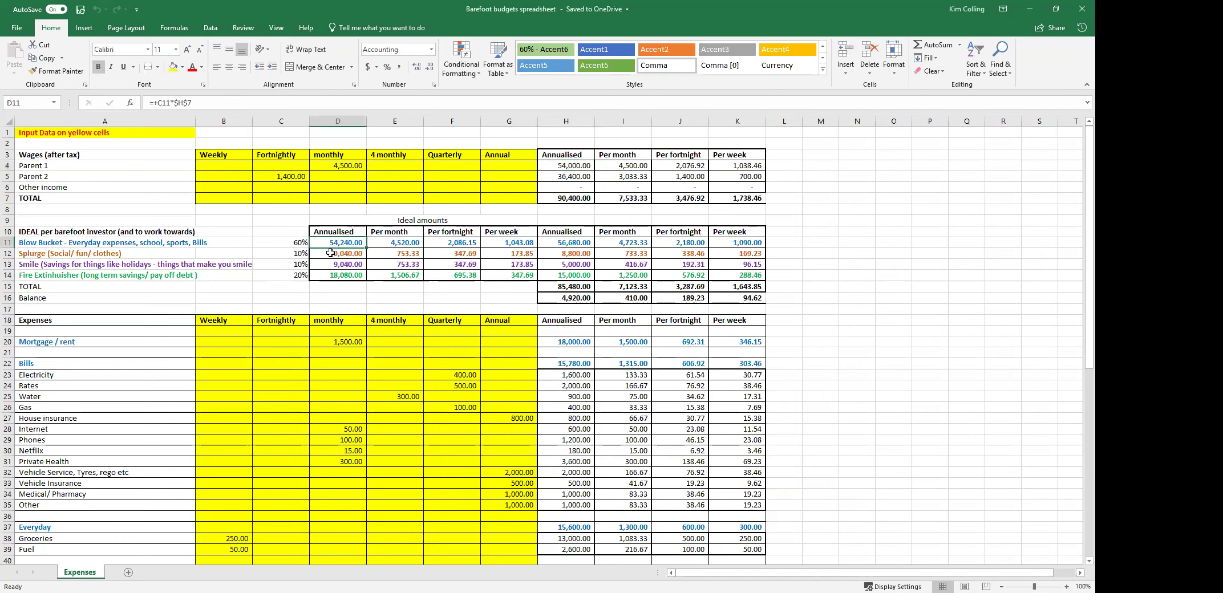
{"action": "left_click", "coordinate": [271, 296]}
{"action": "scroll", "coordinate": [272, 296], "scroll_direction": "down", "scroll_amount": 1}
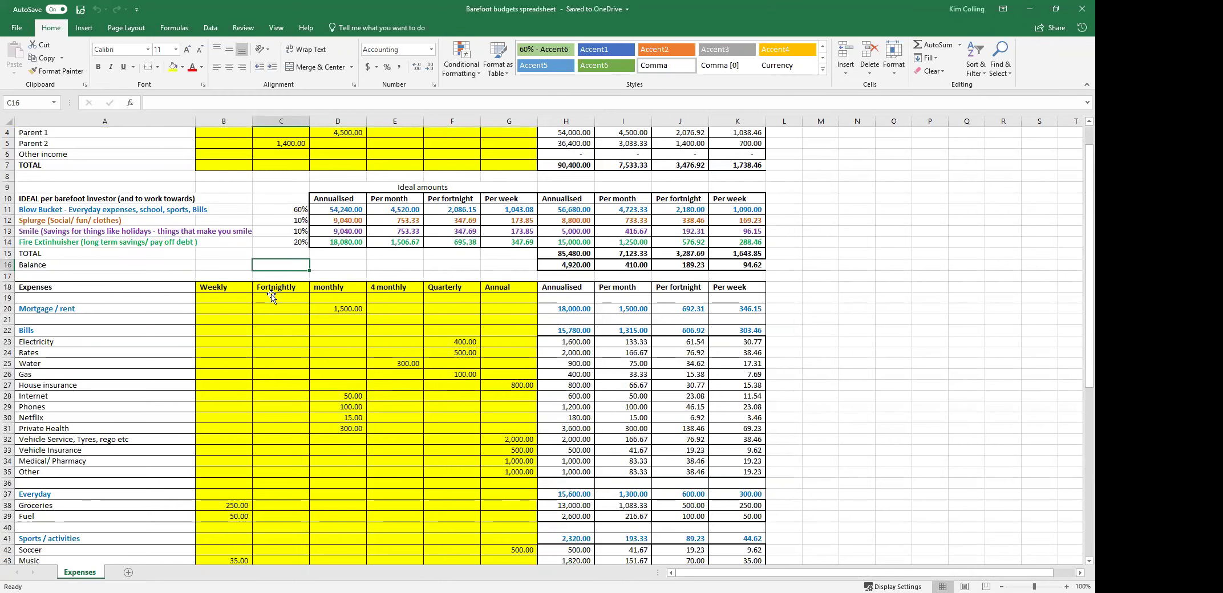
{"action": "scroll", "coordinate": [239, 353], "scroll_direction": "down", "scroll_amount": 5}
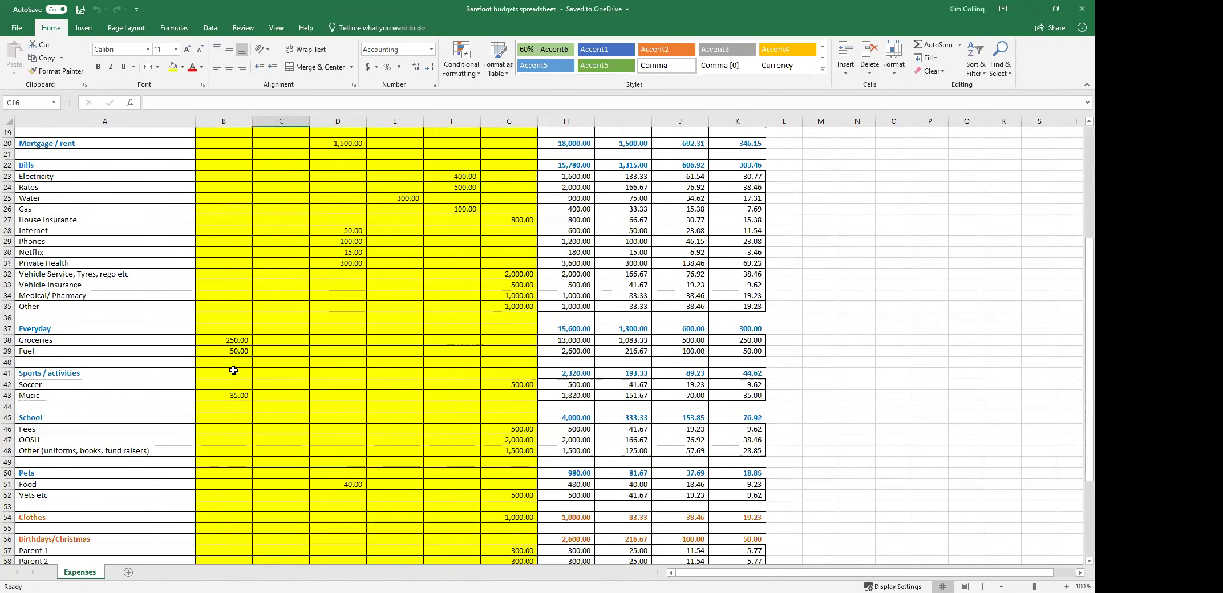
{"action": "scroll", "coordinate": [233, 371], "scroll_direction": "up", "scroll_amount": 2}
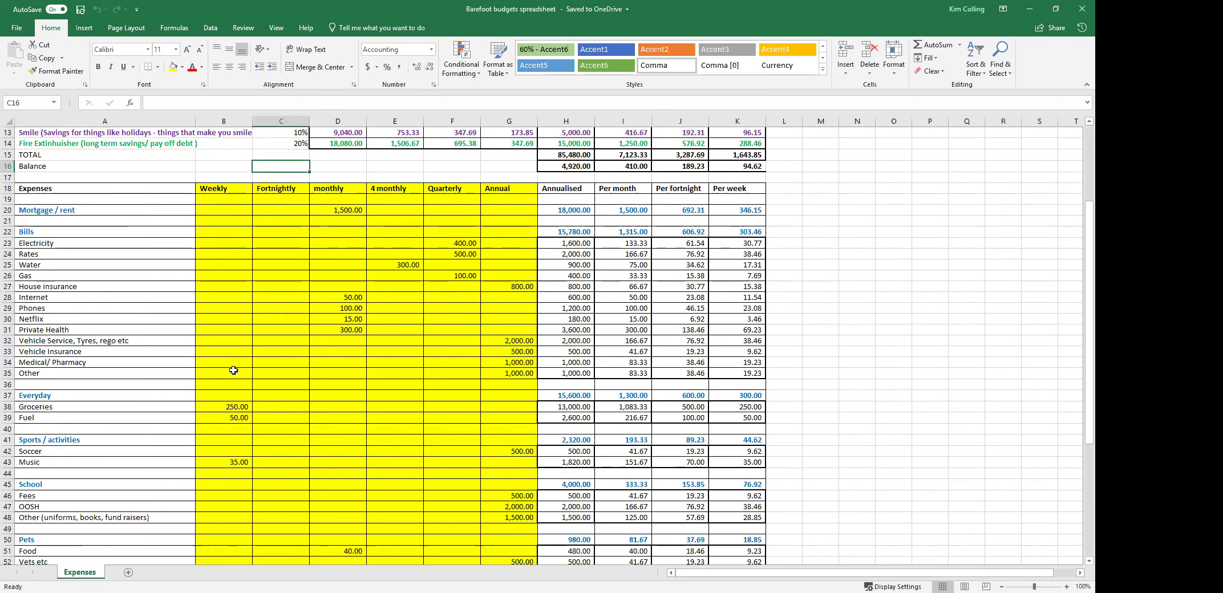
{"action": "scroll", "coordinate": [233, 371], "scroll_direction": "up", "scroll_amount": 4}
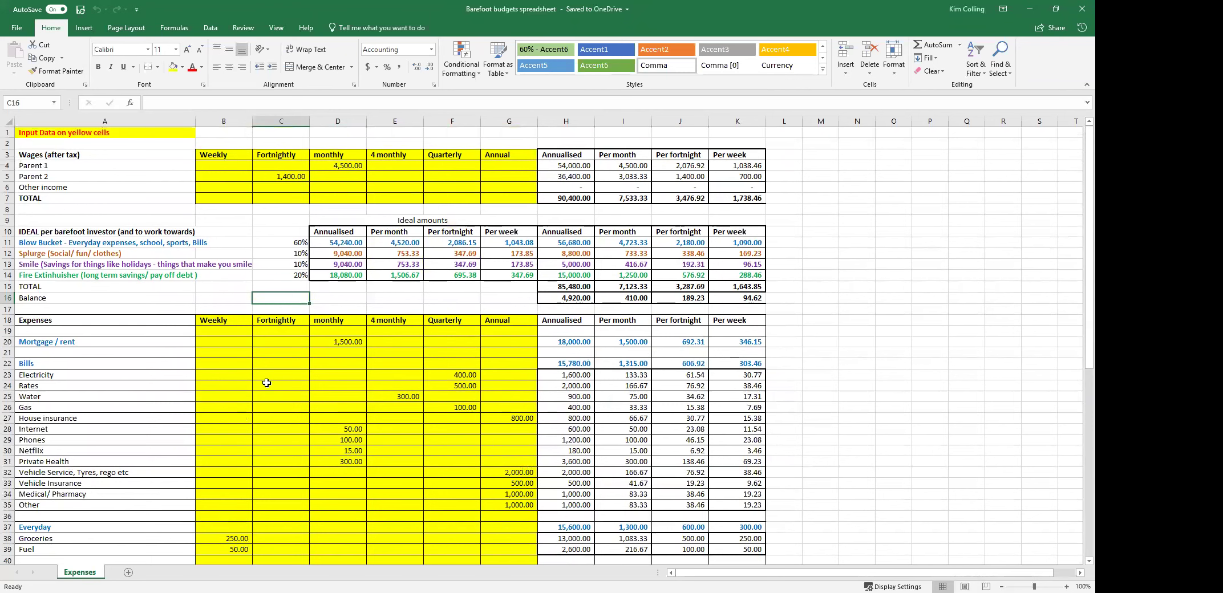
{"action": "scroll", "coordinate": [267, 382], "scroll_direction": "down", "scroll_amount": 2}
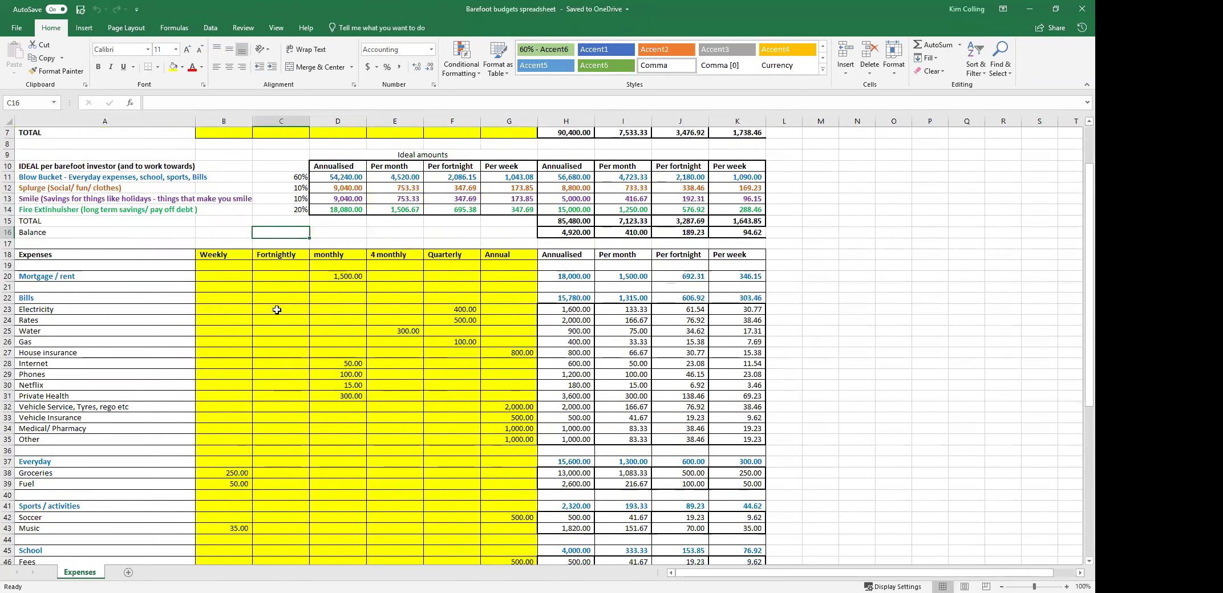
{"action": "scroll", "coordinate": [343, 320], "scroll_direction": "down", "scroll_amount": 3}
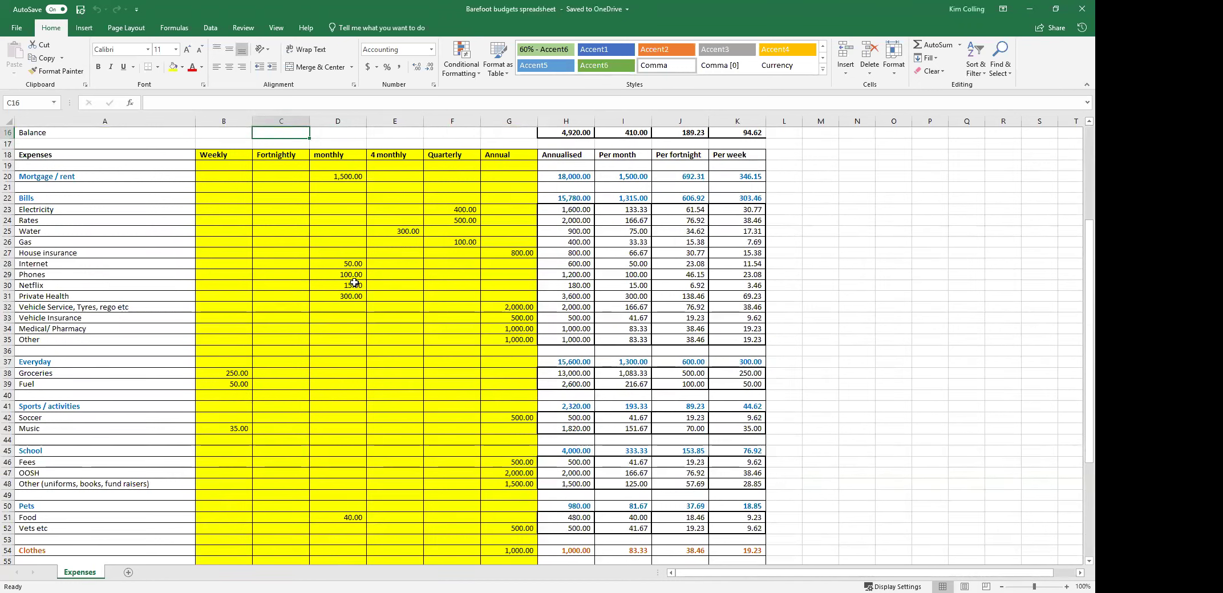
{"action": "left_click", "coordinate": [350, 180]}
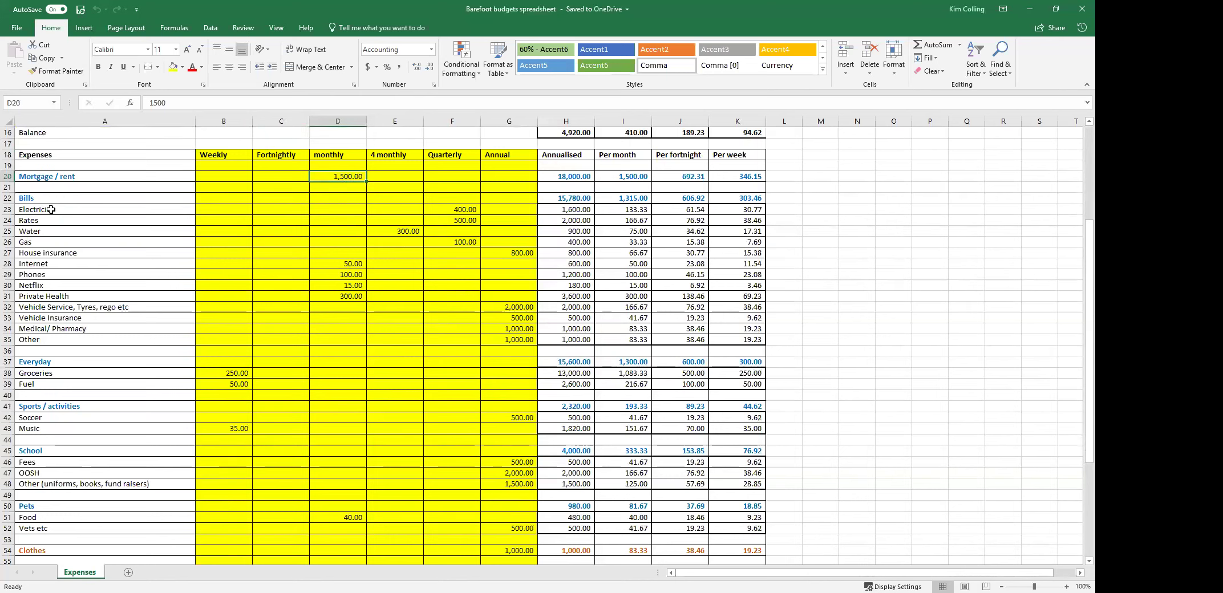
Replace House insurance's 800 annual amount with 80 per month.
{"action": "left_click", "coordinate": [334, 253]}
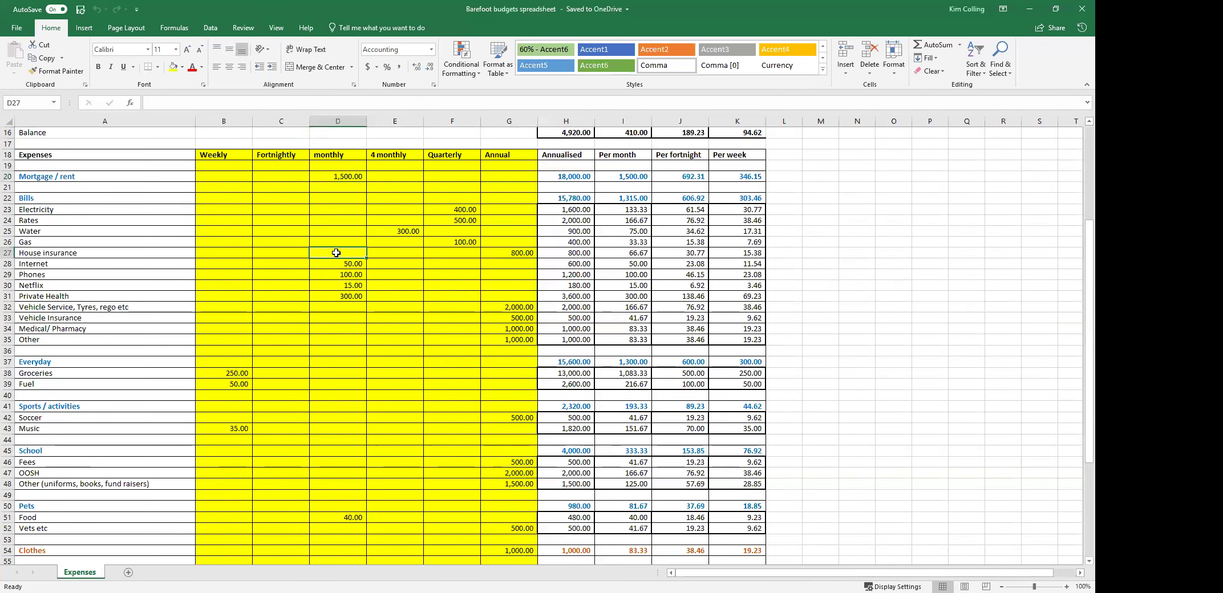
{"action": "left_click", "coordinate": [507, 252]}
{"action": "key", "text": "Delete"}
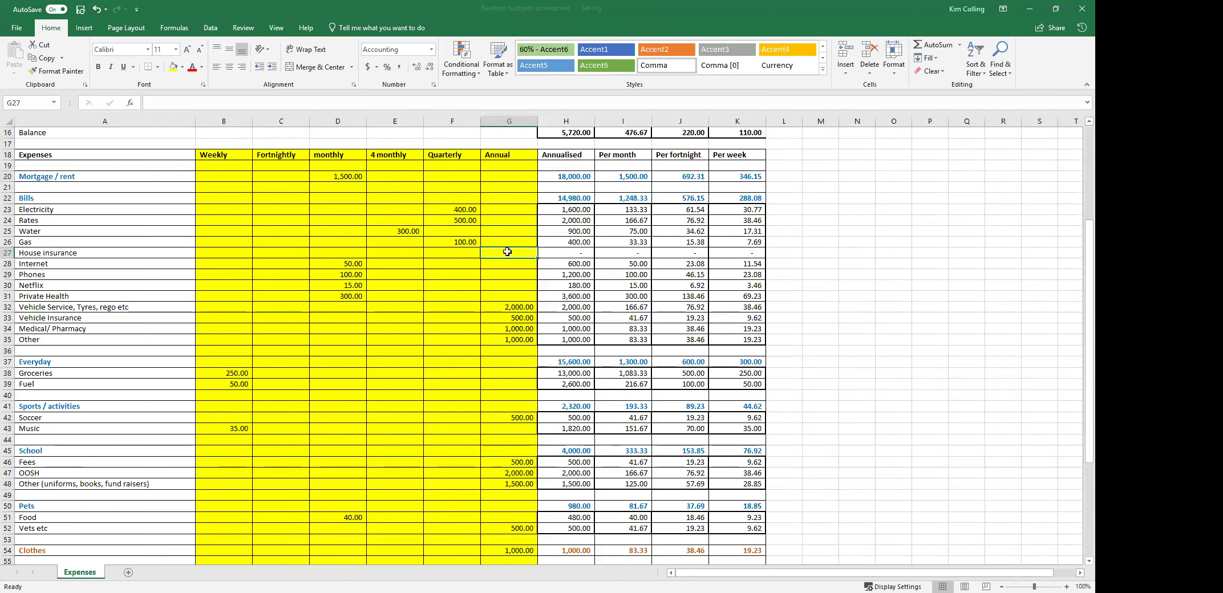
{"action": "key", "text": "Left"}
{"action": "key", "text": "Left"}
{"action": "key", "text": "Left"}
{"action": "type", "text": "80"}
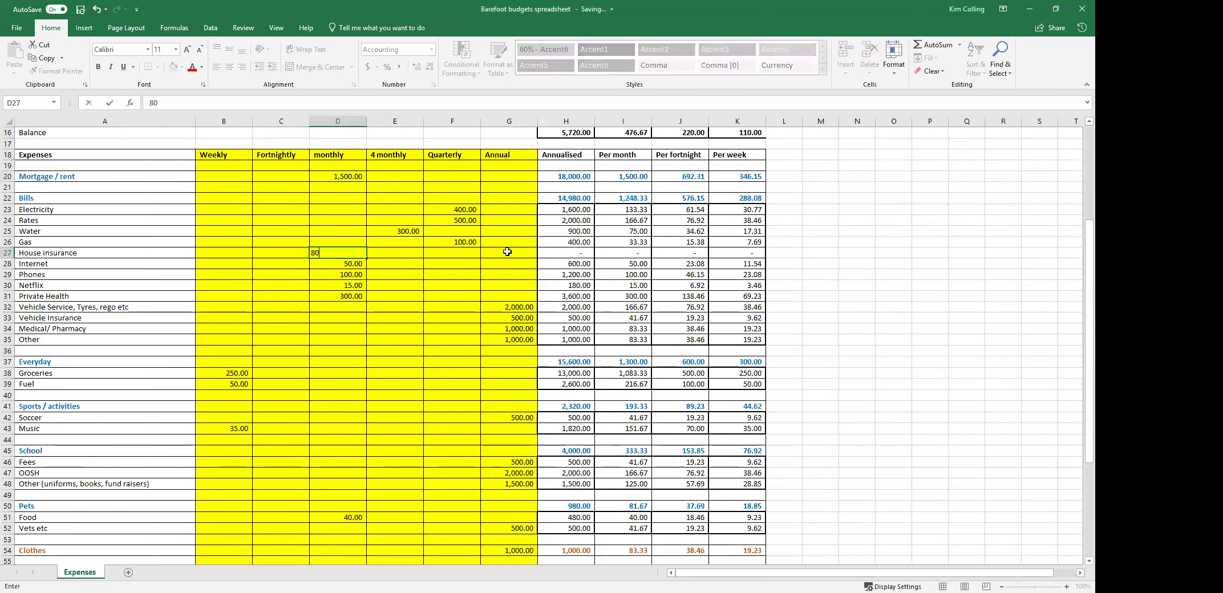
{"action": "key", "text": "Return"}
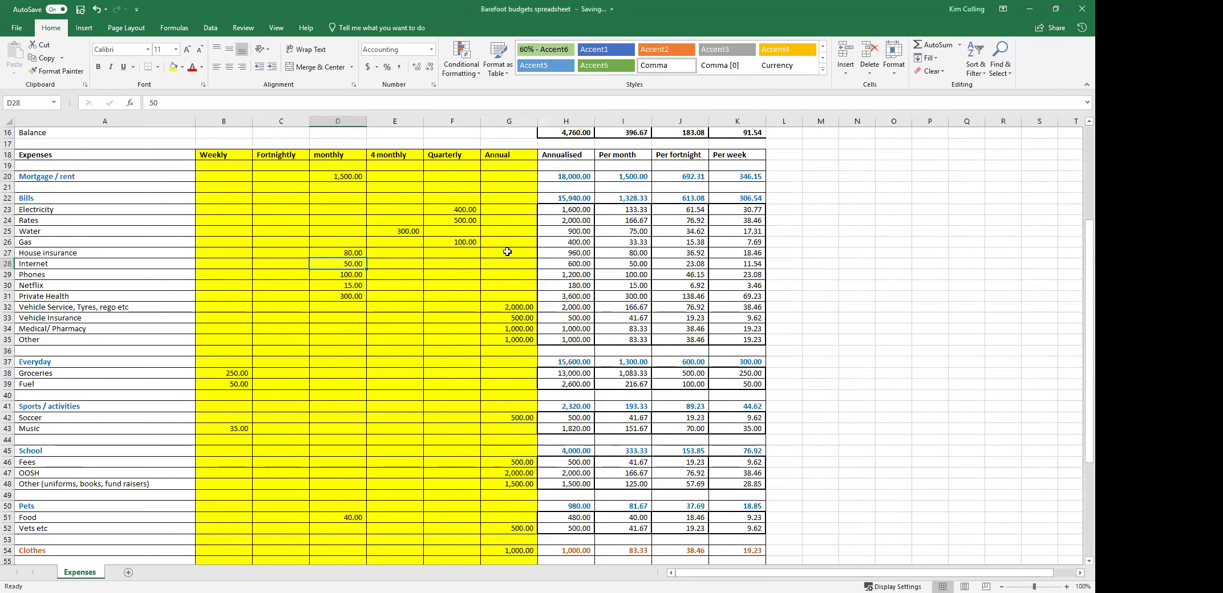
Review the Phones, Vehicle Service, Vehicle Insurance and Other bills amounts.
{"action": "key", "text": "Down"}
{"action": "key", "text": "Down"}
{"action": "key", "text": "Down"}
{"action": "key", "text": "Down"}
{"action": "key", "text": "Right"}
{"action": "key", "text": "Right"}
{"action": "key", "text": "Right"}
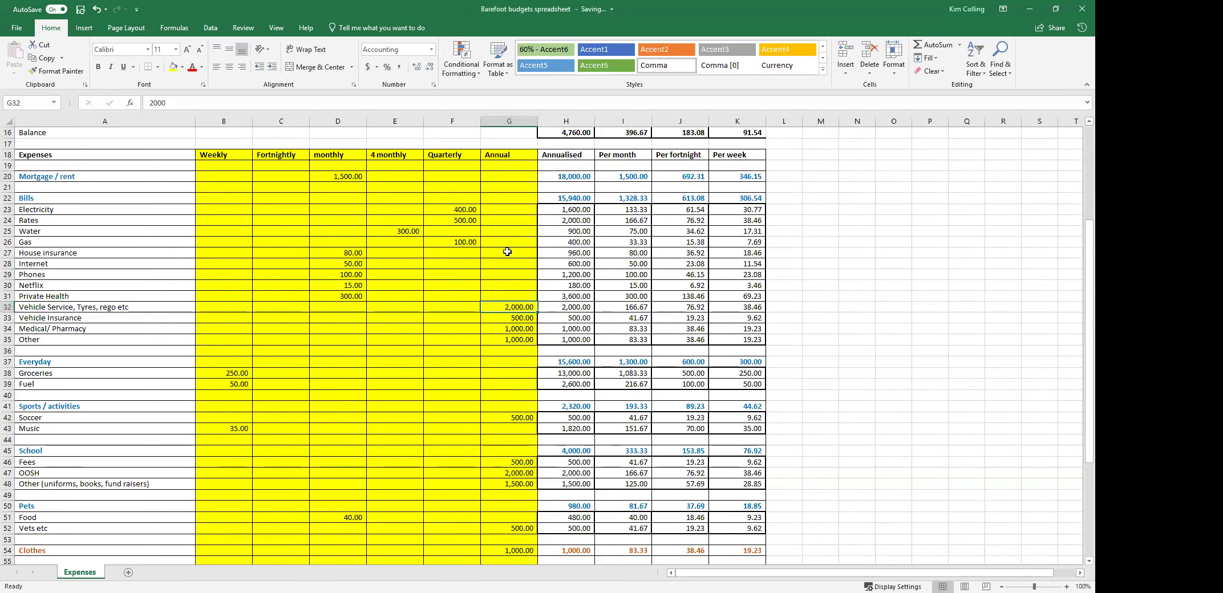
{"action": "key", "text": "Down"}
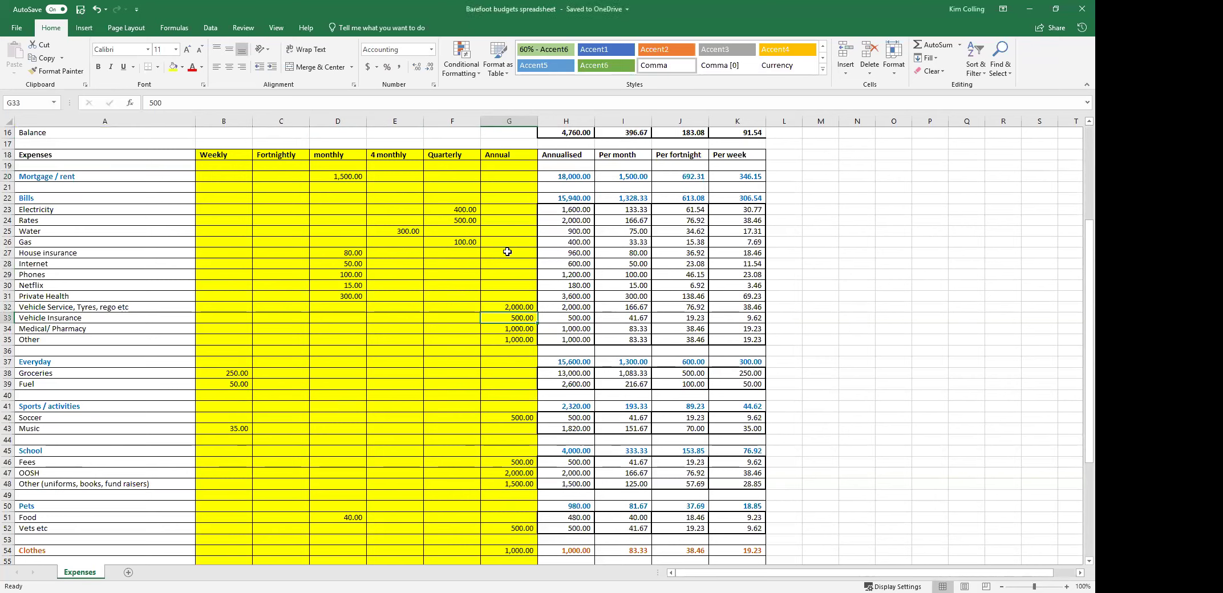
{"action": "key", "text": "Down"}
{"action": "key", "text": "Down"}
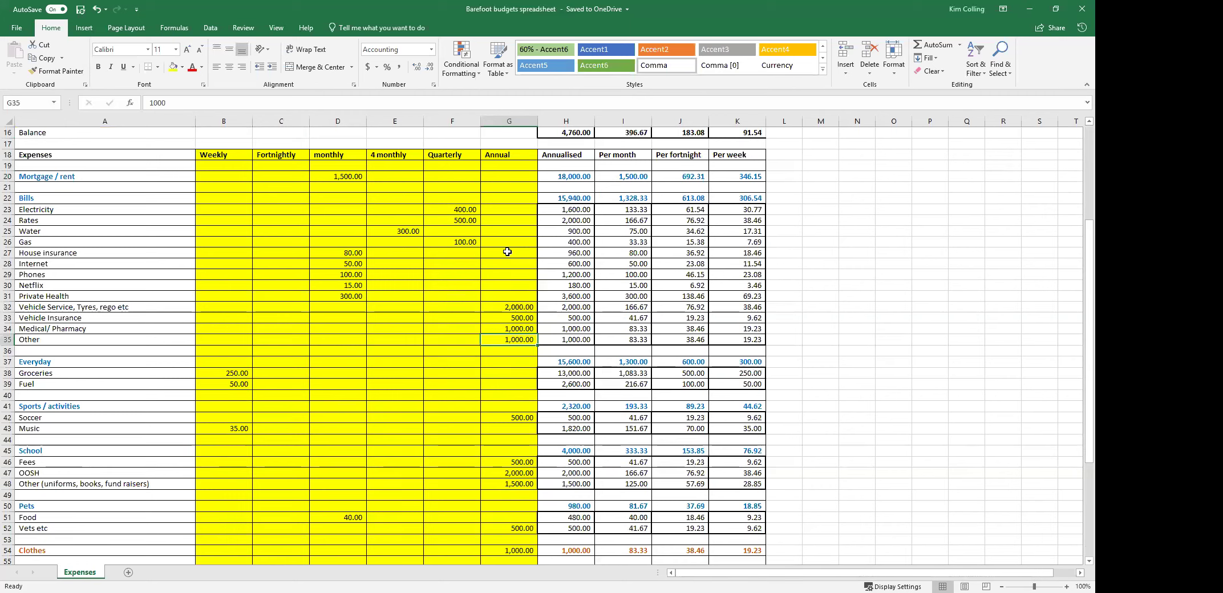
Enter 500 as the monthly Groceries amount and 150 as its weekly amount.
{"action": "left_click", "coordinate": [329, 373]}
{"action": "type", "text": "500"}
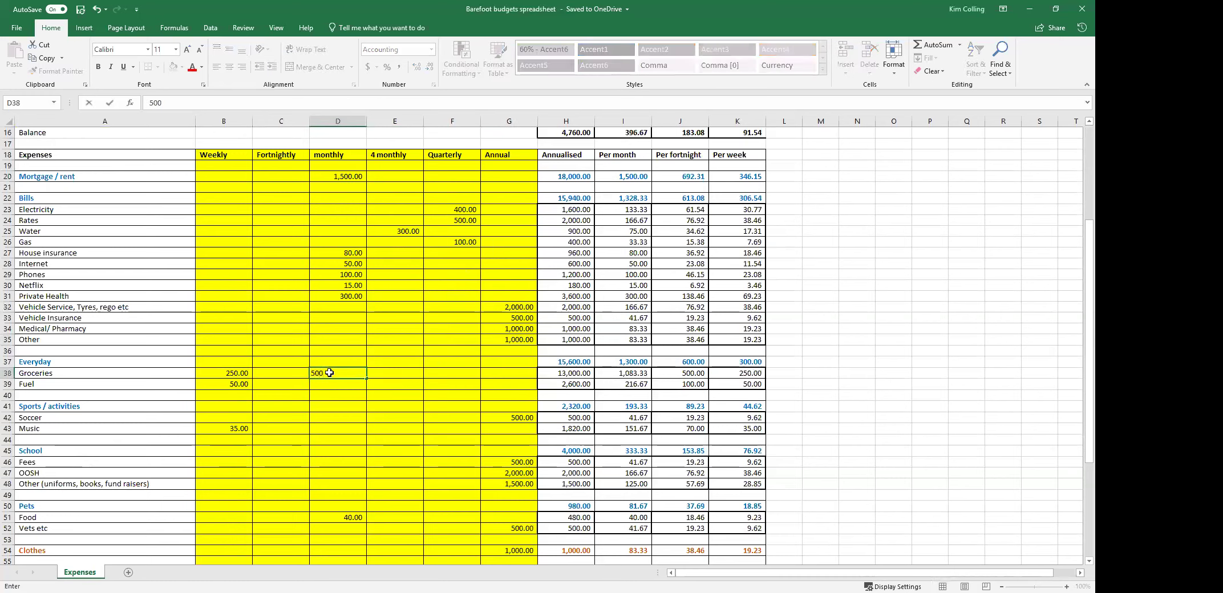
{"action": "key", "text": "Return"}
{"action": "key", "text": "Up"}
{"action": "key", "text": "Left"}
{"action": "key", "text": "Left"}
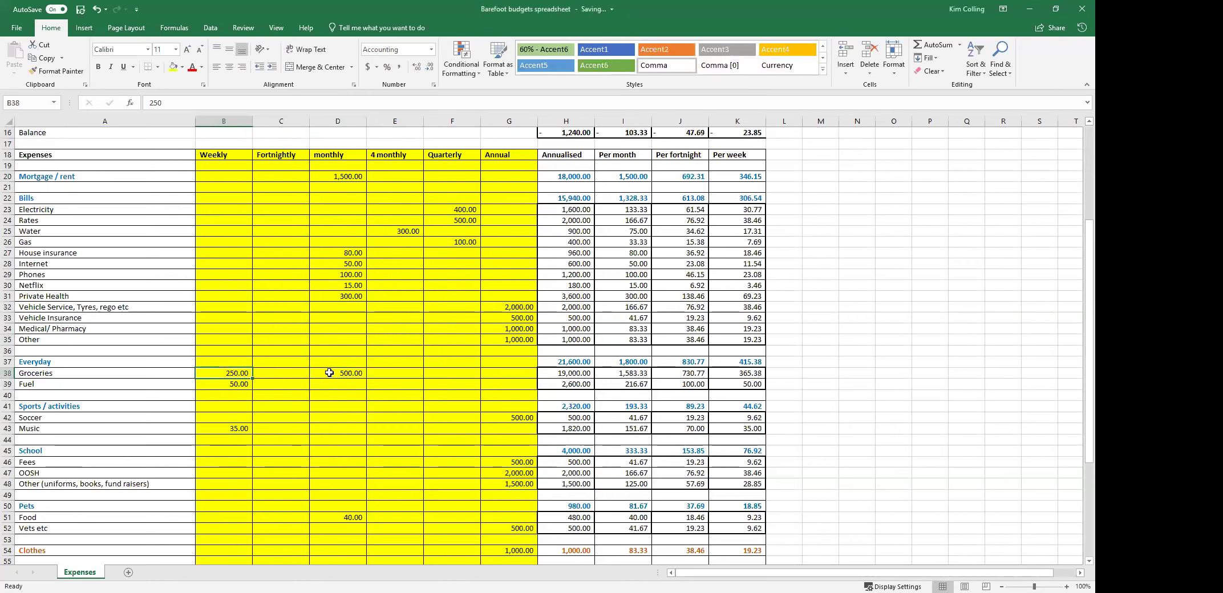
{"action": "type", "text": "150"}
{"action": "key", "text": "Return"}
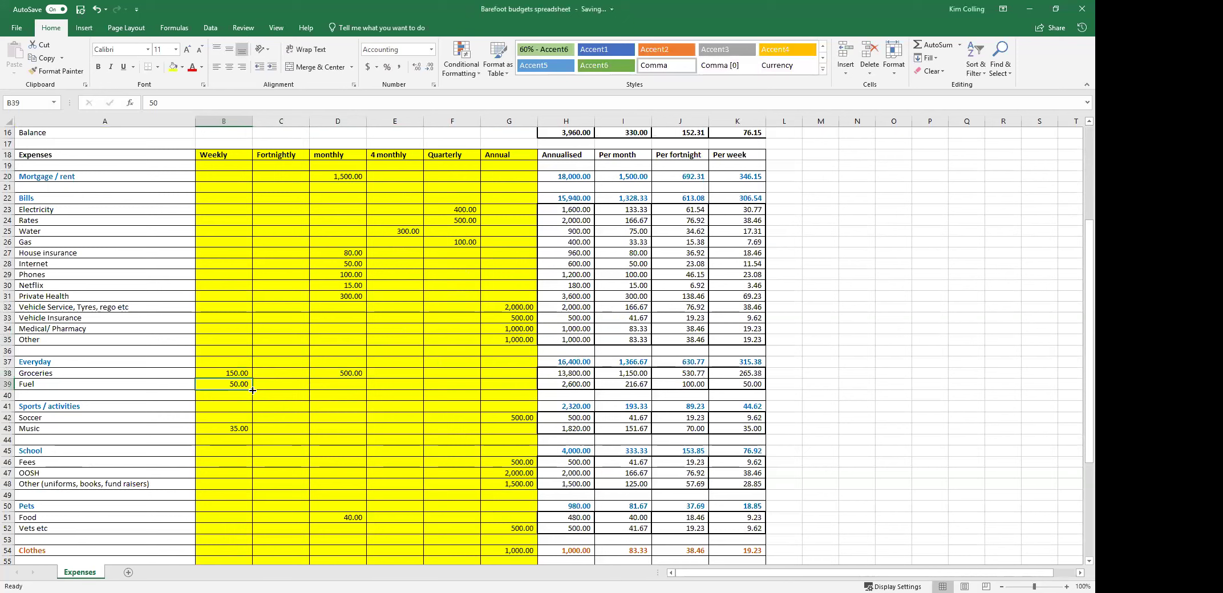
{"action": "scroll", "coordinate": [253, 390], "scroll_direction": "down", "scroll_amount": 3}
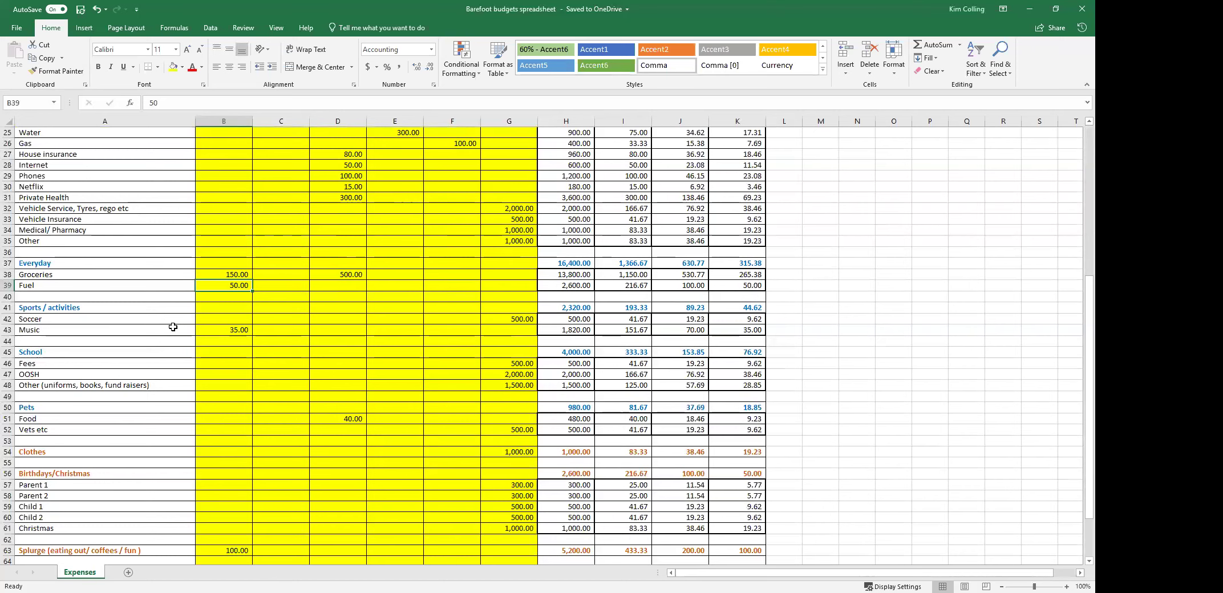
Freeze panes at cell B4 so the three heading rows stay visible.
{"action": "scroll", "coordinate": [245, 322], "scroll_direction": "up", "scroll_amount": 7}
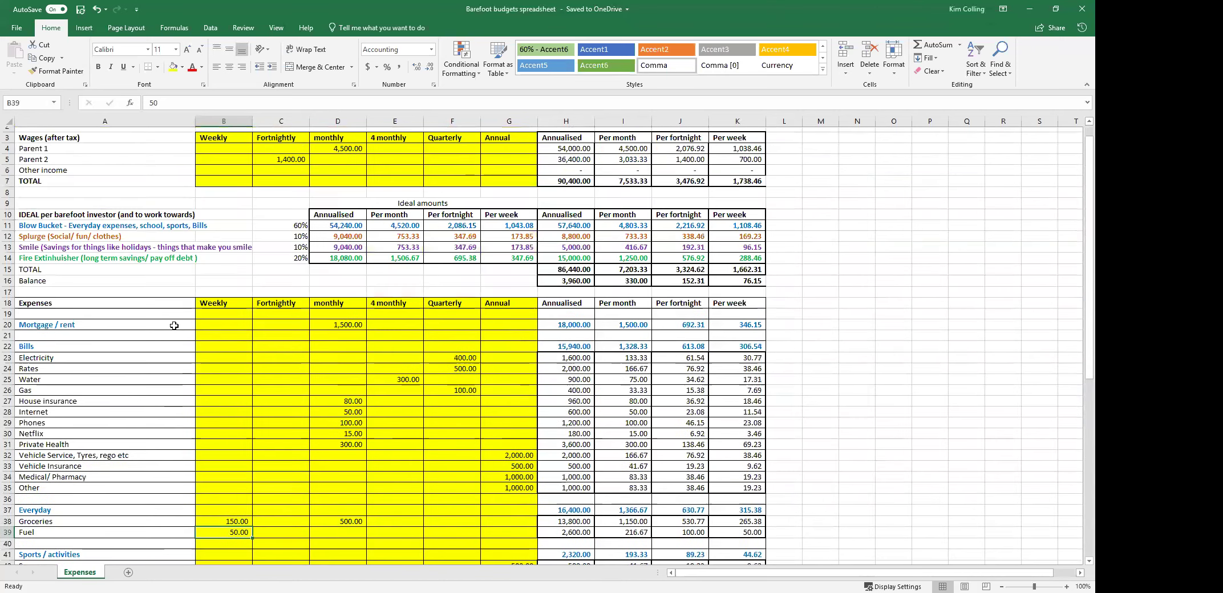
{"action": "scroll", "coordinate": [268, 319], "scroll_direction": "down", "scroll_amount": 2}
{"action": "scroll", "coordinate": [211, 241], "scroll_direction": "up", "scroll_amount": 3}
{"action": "left_click", "coordinate": [246, 166]}
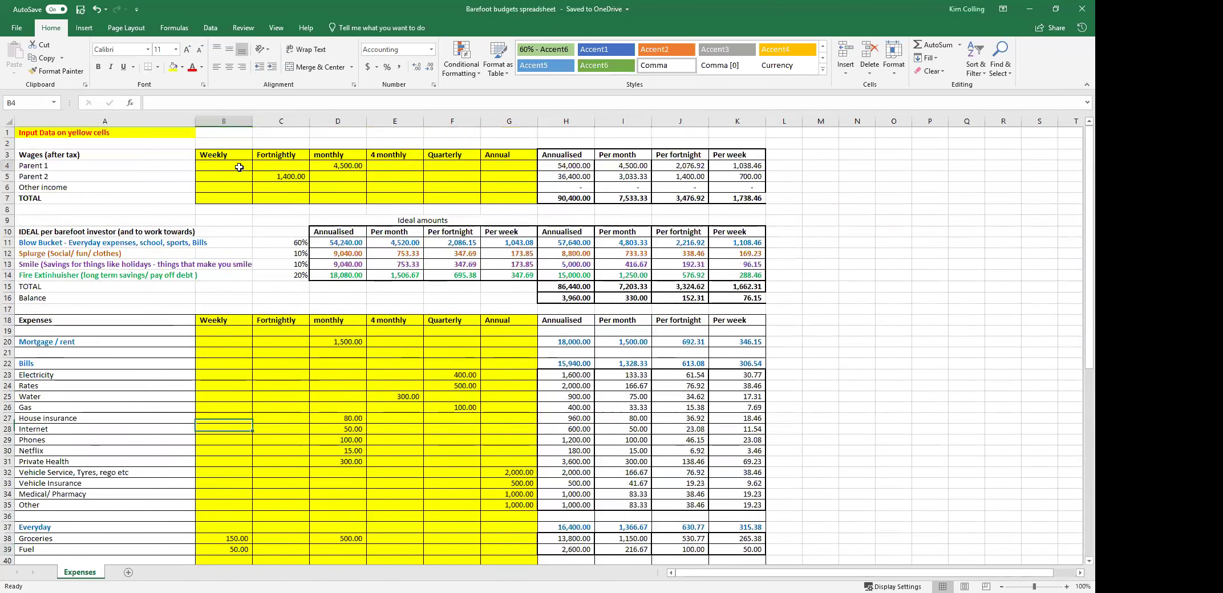
{"action": "left_click", "coordinate": [279, 32]}
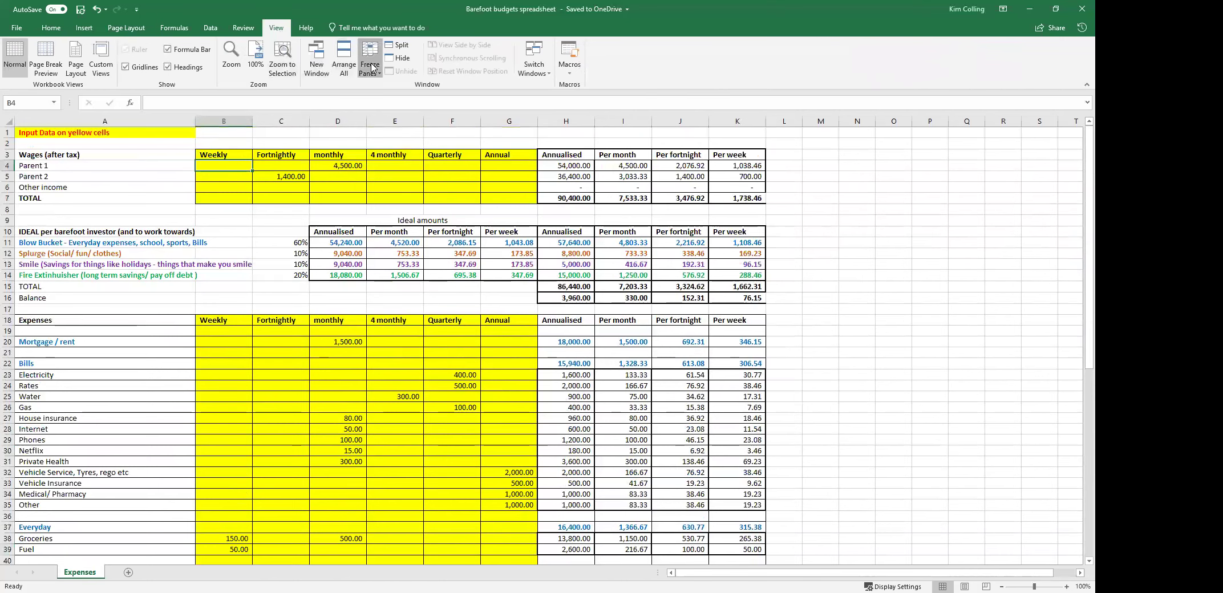
{"action": "left_click", "coordinate": [371, 67]}
{"action": "left_click", "coordinate": [399, 98]}
{"action": "scroll", "coordinate": [286, 325], "scroll_direction": "down", "scroll_amount": 7}
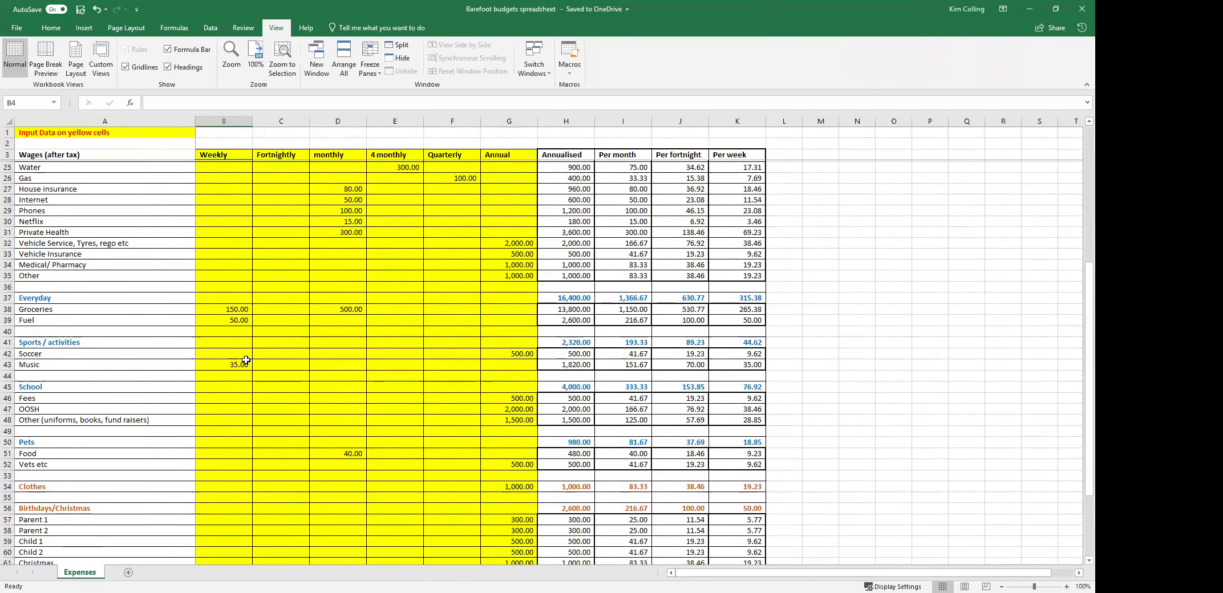
{"action": "left_click", "coordinate": [122, 372]}
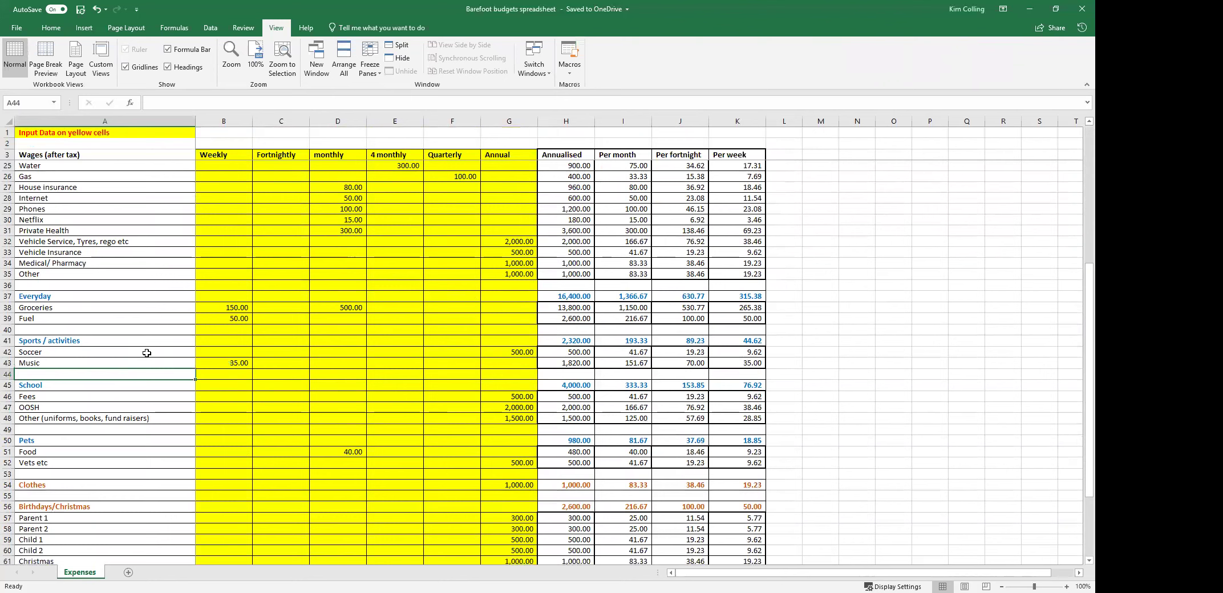
{"action": "scroll", "coordinate": [147, 353], "scroll_direction": "down", "scroll_amount": 2}
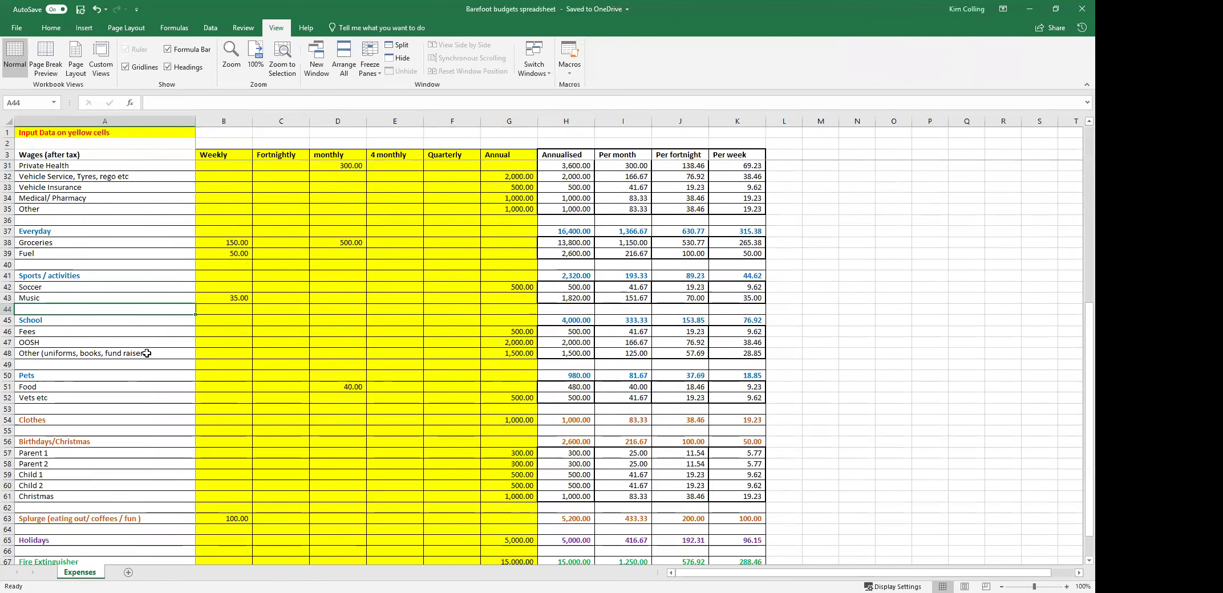
{"action": "left_click", "coordinate": [160, 332]}
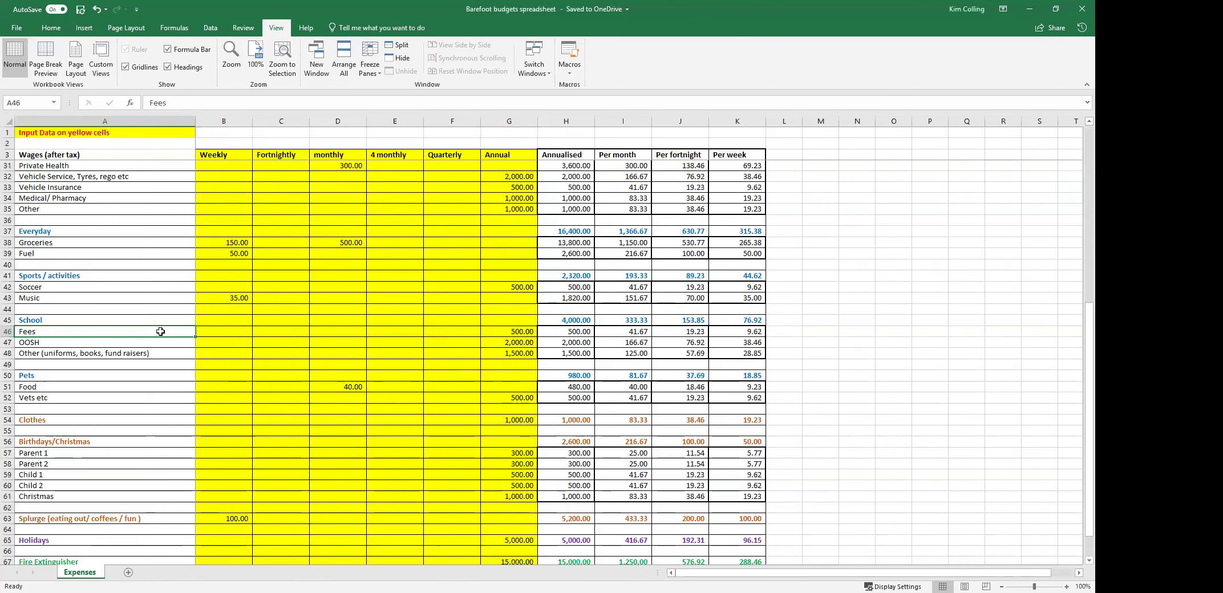
{"action": "key", "text": "Down"}
{"action": "key", "text": "Down"}
{"action": "key", "text": "Down"}
{"action": "key", "text": "Down"}
{"action": "key", "text": "Down"}
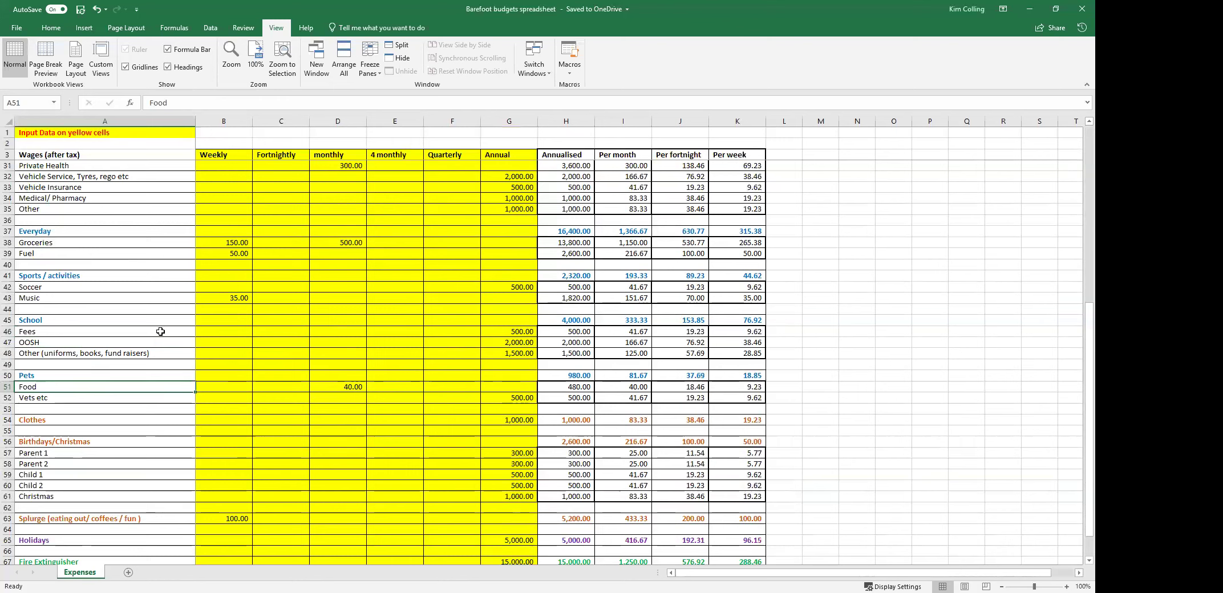
{"action": "scroll", "coordinate": [160, 331], "scroll_direction": "up", "scroll_amount": 8}
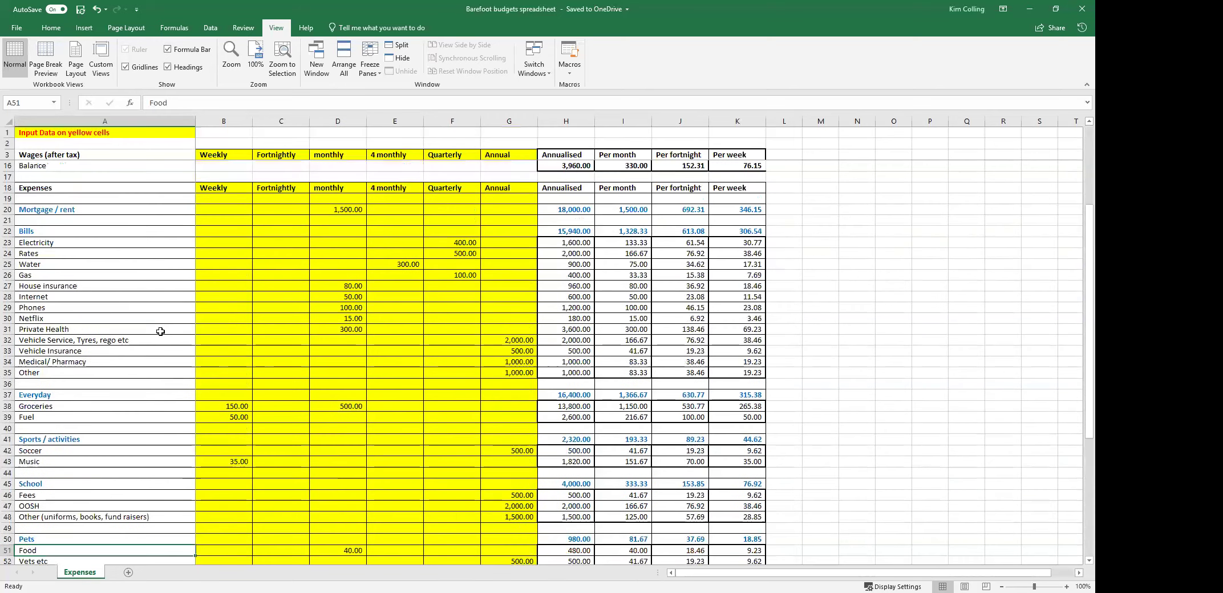
{"action": "left_click", "coordinate": [135, 224]}
{"action": "scroll", "coordinate": [170, 338], "scroll_direction": "down", "scroll_amount": 7}
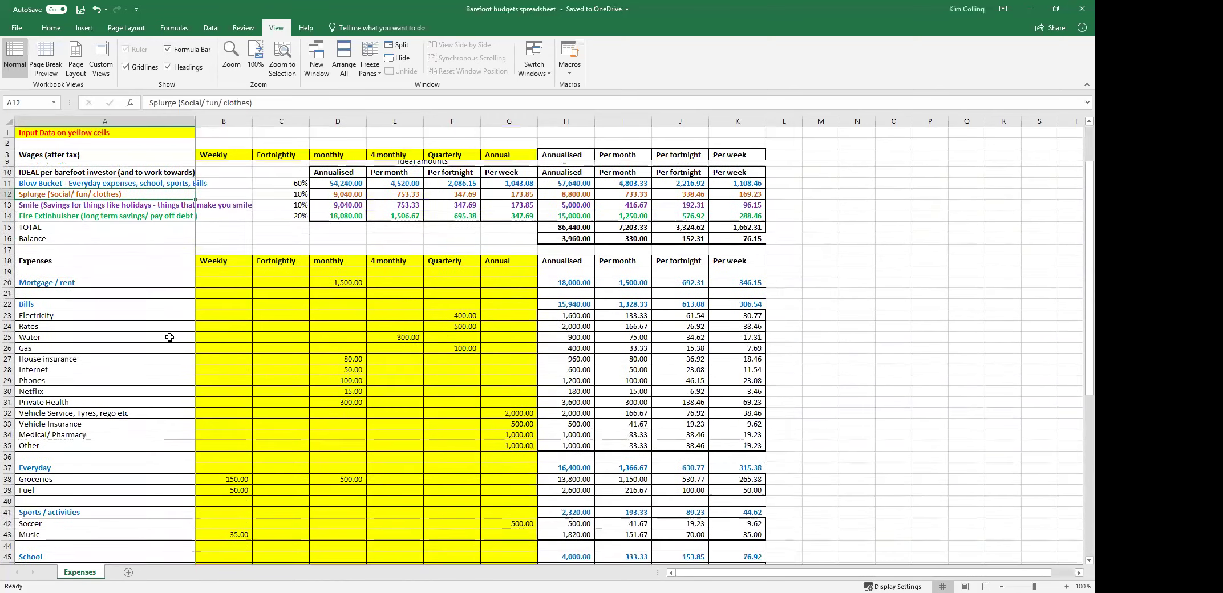
{"action": "scroll", "coordinate": [169, 355], "scroll_direction": "down", "scroll_amount": 3}
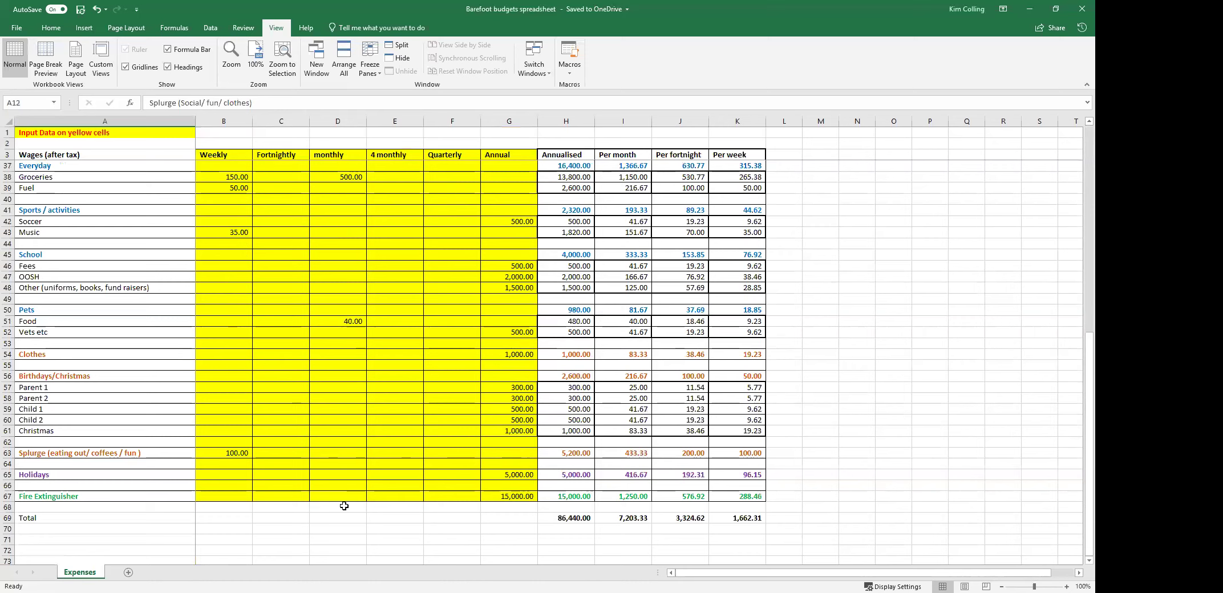
{"action": "left_click", "coordinate": [489, 472]}
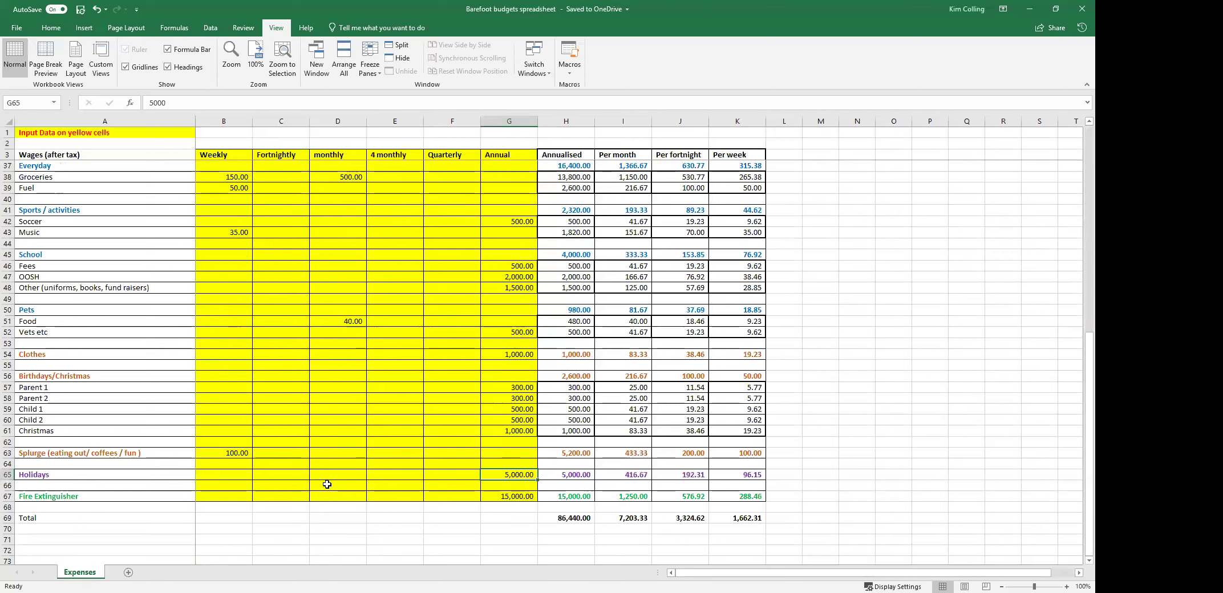
Enter 10,000 as the annual Holidays amount and check the Smile bucket total.
{"action": "type", "text": "10000"}
{"action": "key", "text": "Return"}
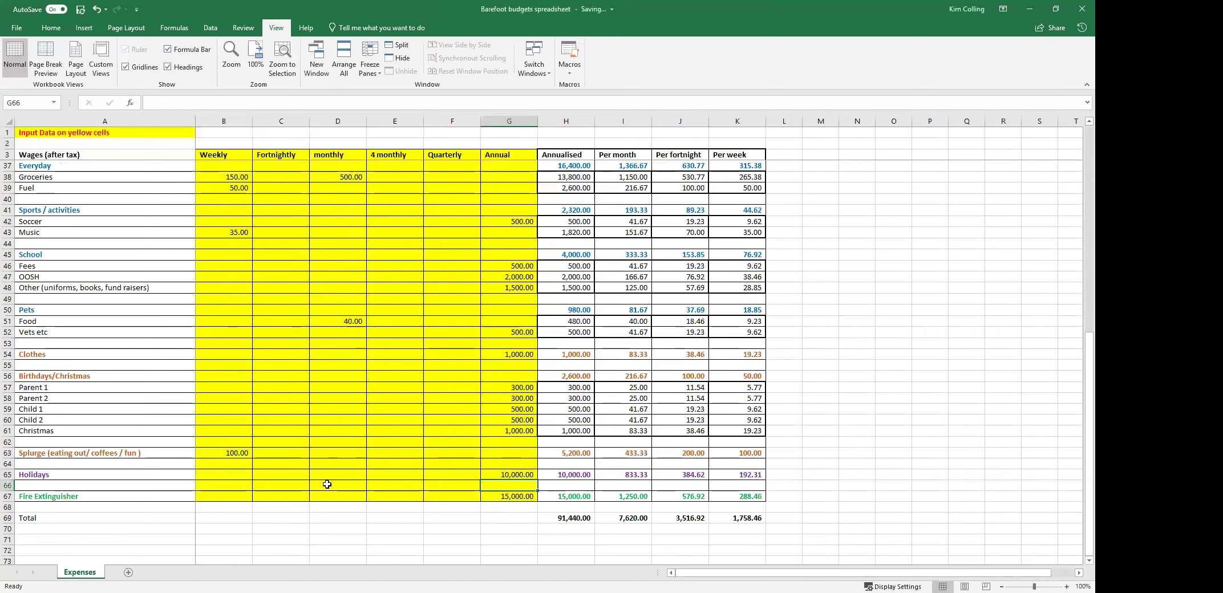
{"action": "left_click", "coordinate": [112, 475]}
{"action": "scroll", "coordinate": [130, 411], "scroll_direction": "up", "scroll_amount": 11}
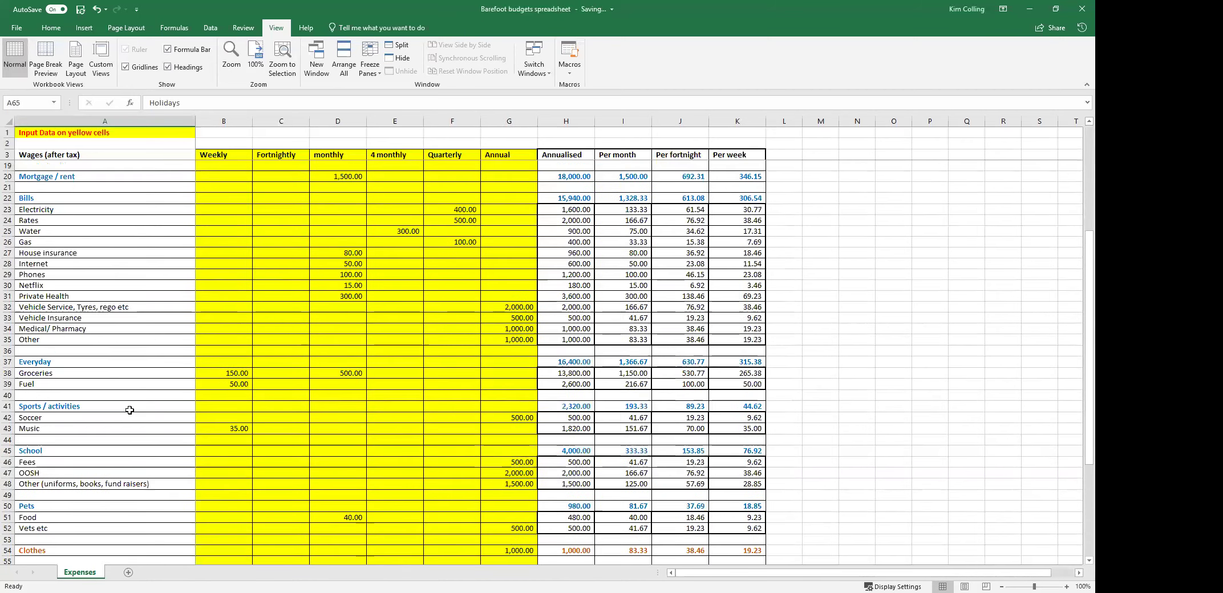
{"action": "left_click", "coordinate": [107, 264]}
Check the Fire Extinguisher annual amount further down the list.
{"action": "scroll", "coordinate": [107, 364], "scroll_direction": "down", "scroll_amount": 1}
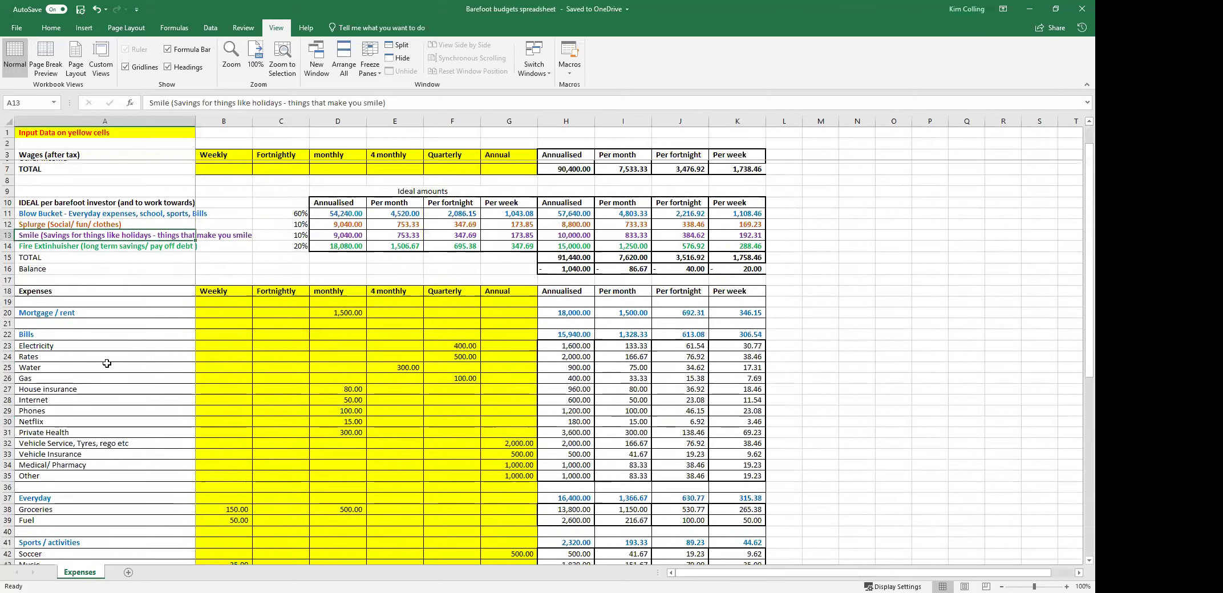
{"action": "scroll", "coordinate": [107, 364], "scroll_direction": "down", "scroll_amount": 10}
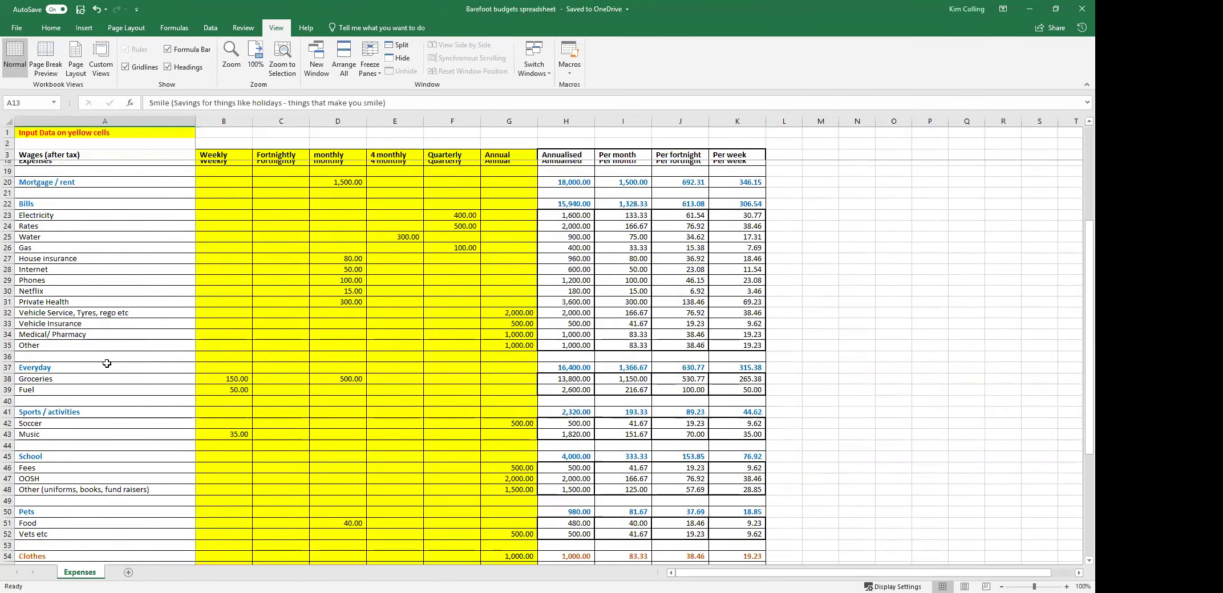
{"action": "scroll", "coordinate": [106, 367], "scroll_direction": "down", "scroll_amount": 1}
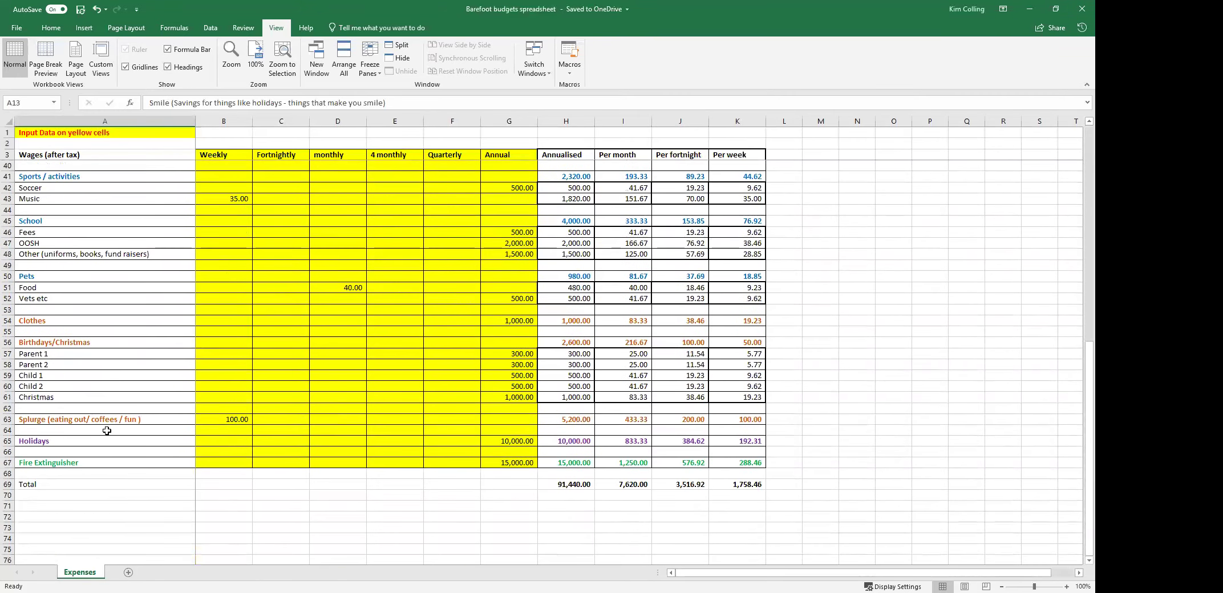
{"action": "left_click", "coordinate": [99, 461]}
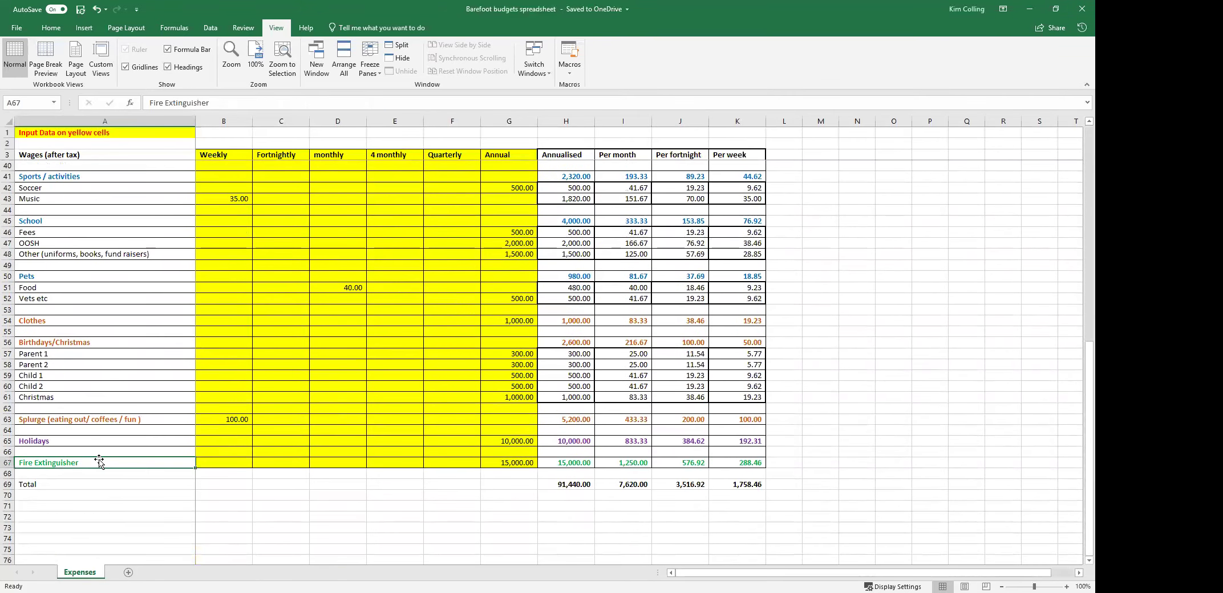
{"action": "left_click", "coordinate": [491, 460]}
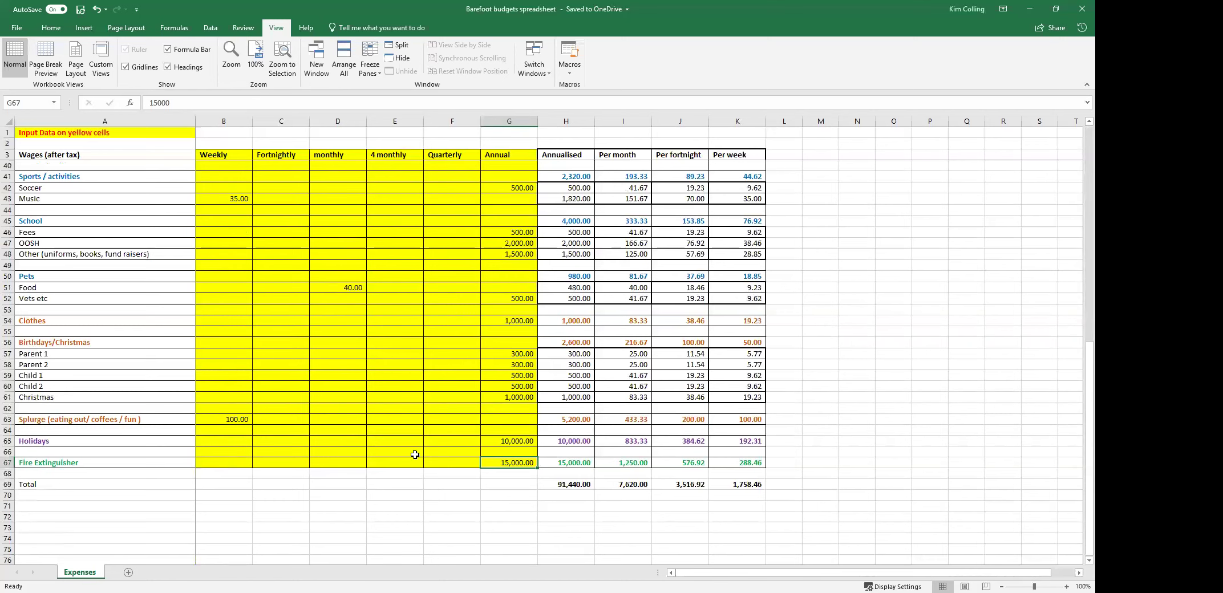
{"action": "scroll", "coordinate": [566, 168], "scroll_direction": "up", "scroll_amount": 5}
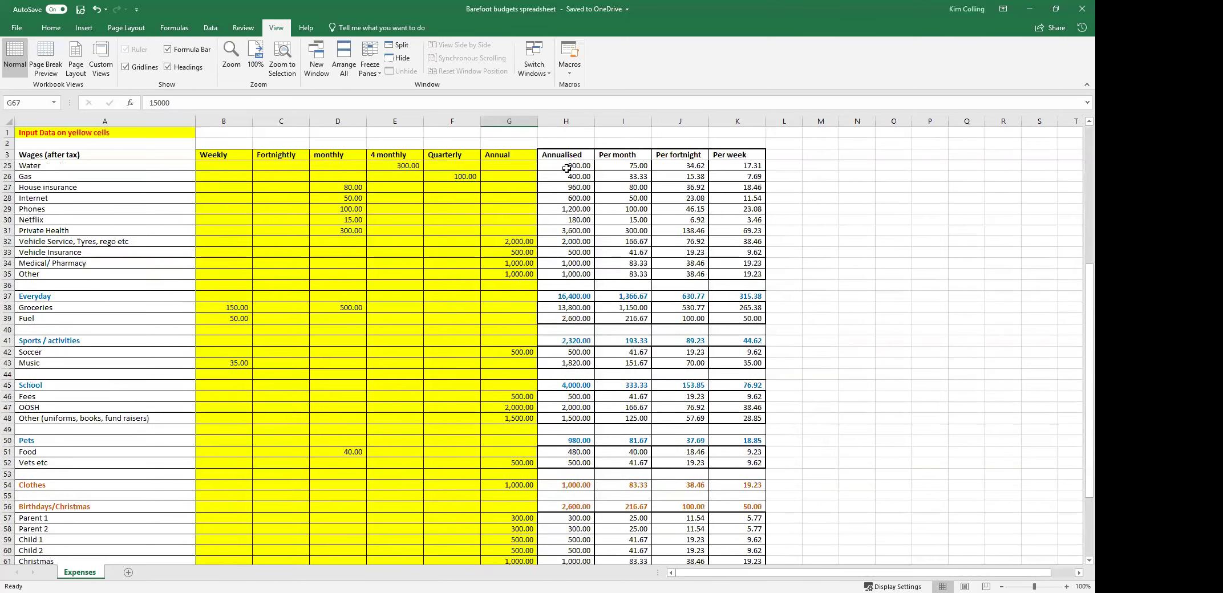
{"action": "scroll", "coordinate": [566, 168], "scroll_direction": "up", "scroll_amount": 4}
{"action": "left_click", "coordinate": [702, 222]}
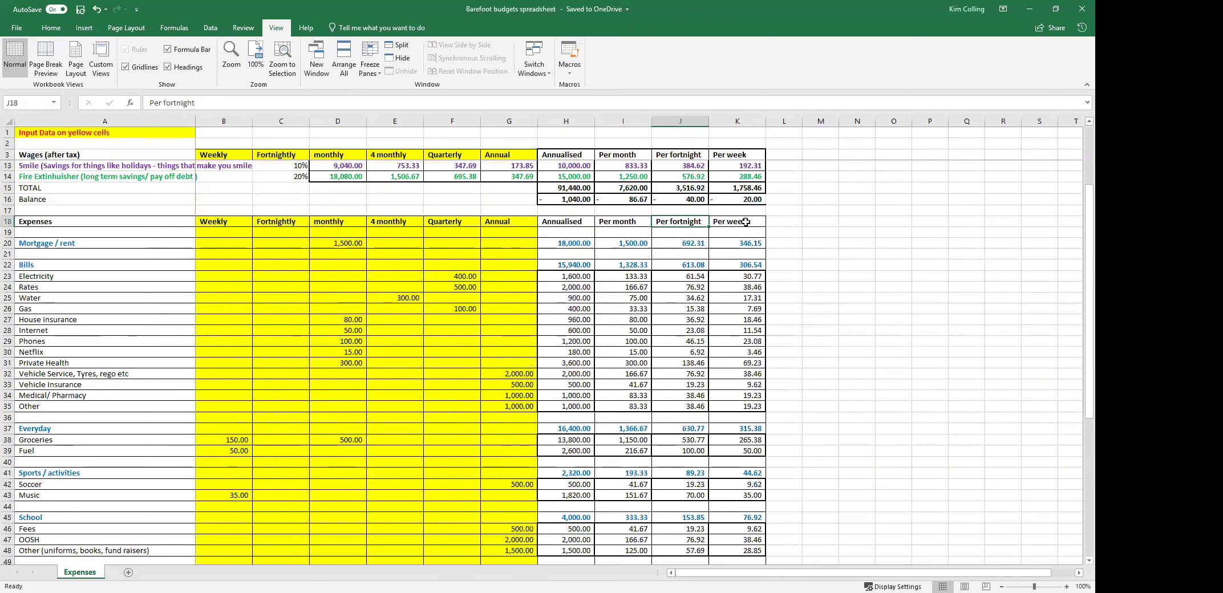
{"action": "left_click", "coordinate": [745, 222]}
{"action": "scroll", "coordinate": [713, 244], "scroll_direction": "up", "scroll_amount": 2}
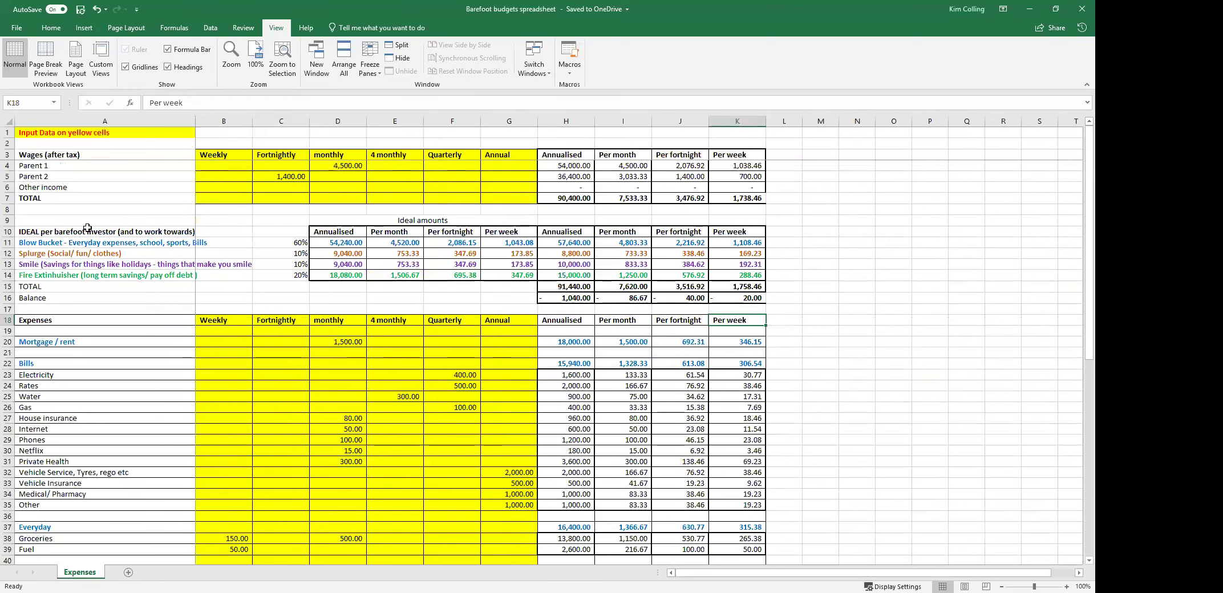
{"action": "left_click", "coordinate": [574, 199]}
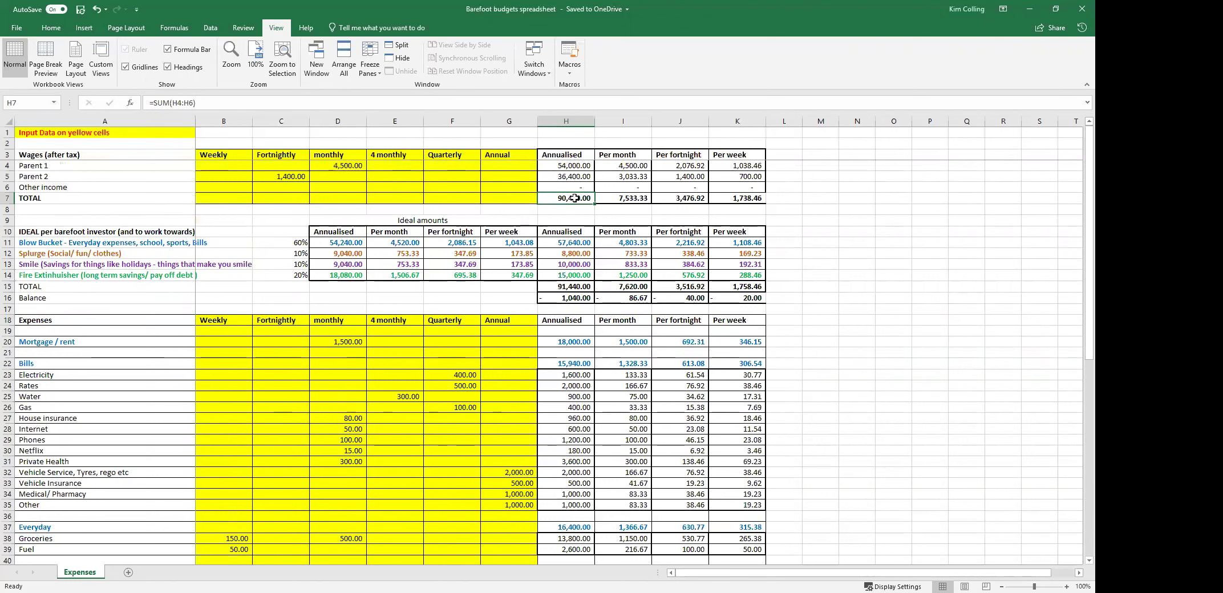
{"action": "left_click", "coordinate": [564, 286]}
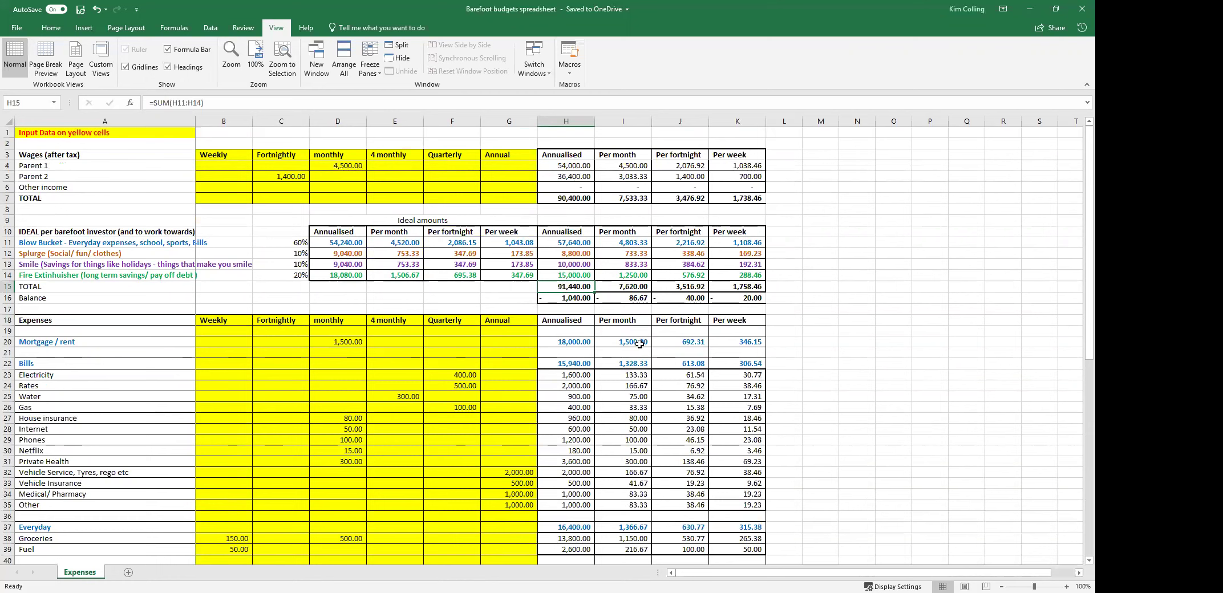
{"action": "left_click", "coordinate": [580, 244]}
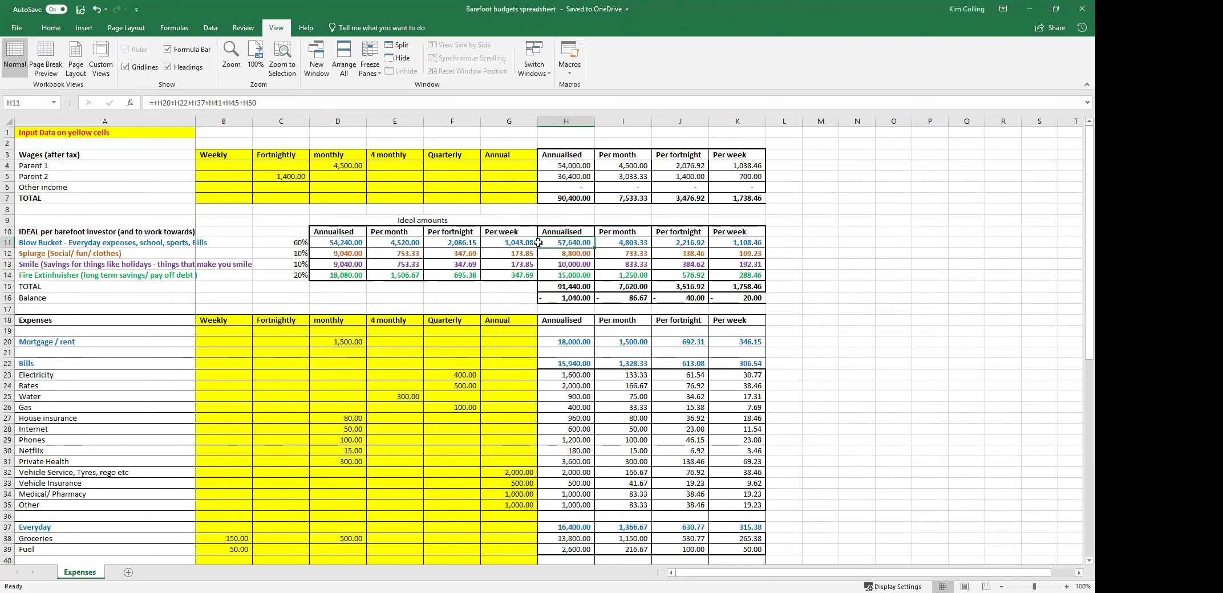
{"action": "left_click", "coordinate": [331, 243]}
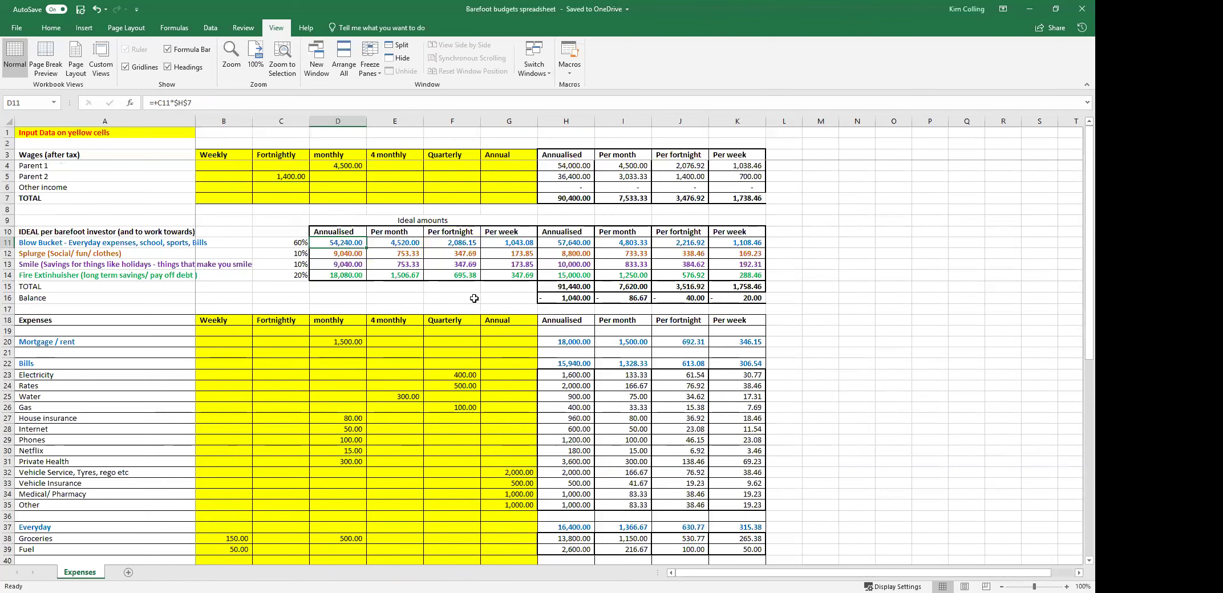
{"action": "scroll", "coordinate": [474, 298], "scroll_direction": "down", "scroll_amount": 3}
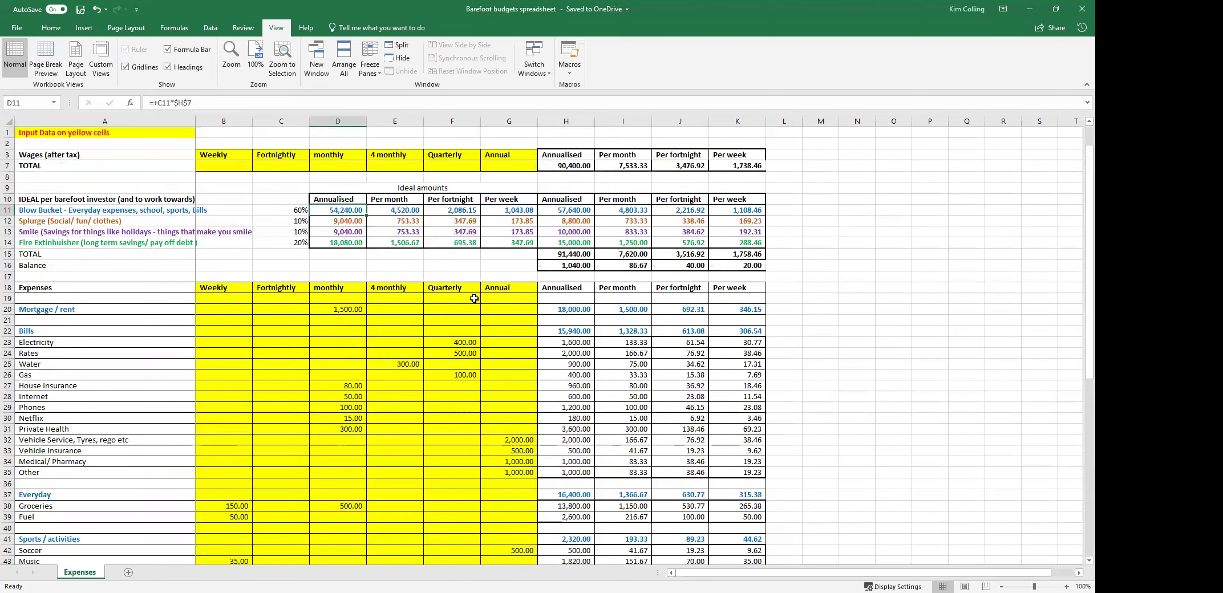
{"action": "scroll", "coordinate": [474, 298], "scroll_direction": "down", "scroll_amount": 3}
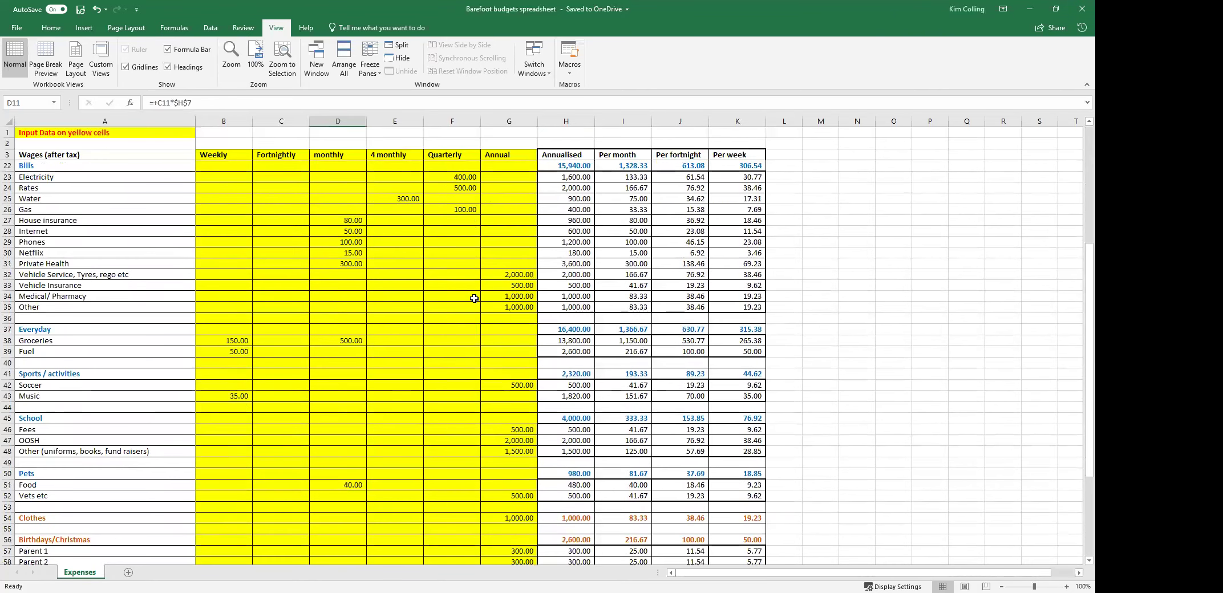
{"action": "scroll", "coordinate": [473, 298], "scroll_direction": "up", "scroll_amount": 1}
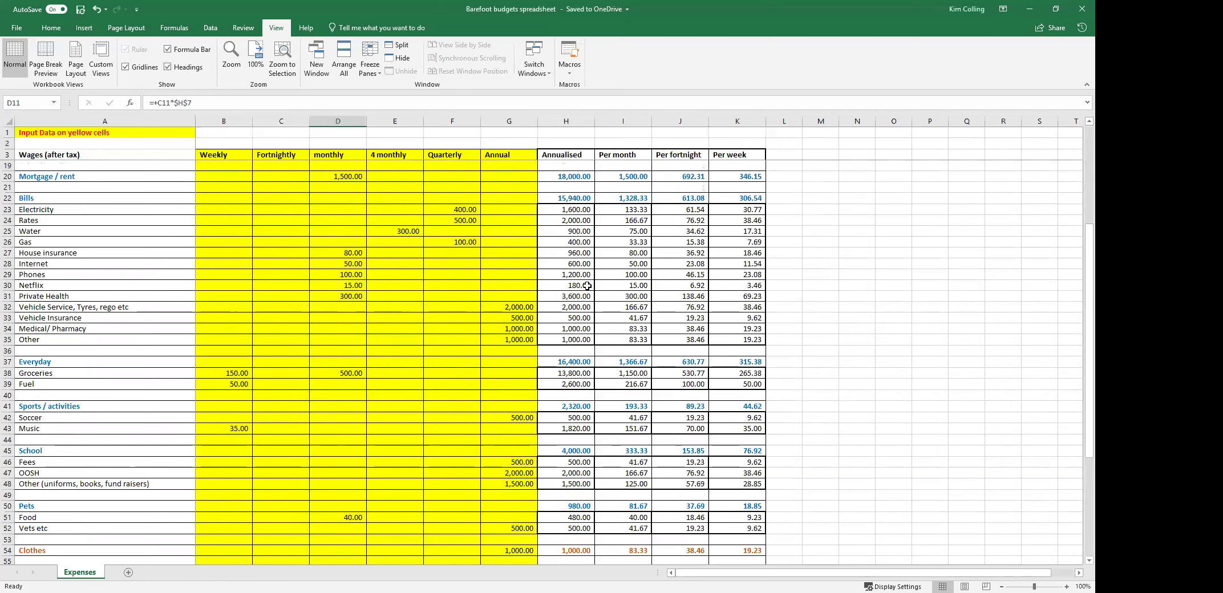
{"action": "scroll", "coordinate": [587, 285], "scroll_direction": "up", "scroll_amount": 5}
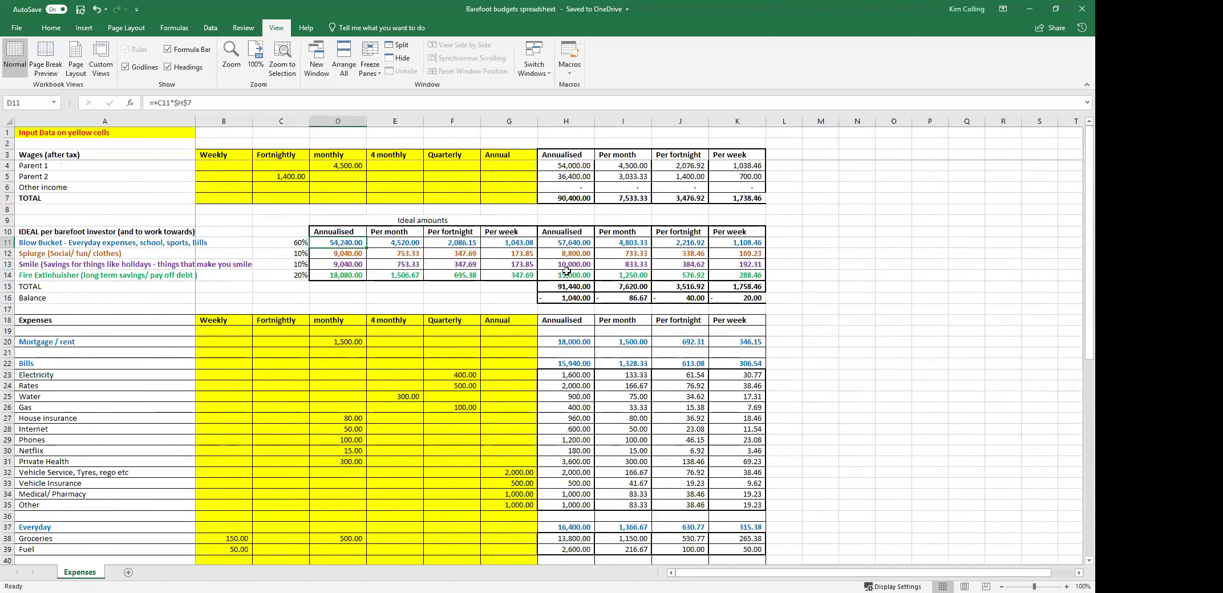
{"action": "left_click", "coordinate": [571, 253]}
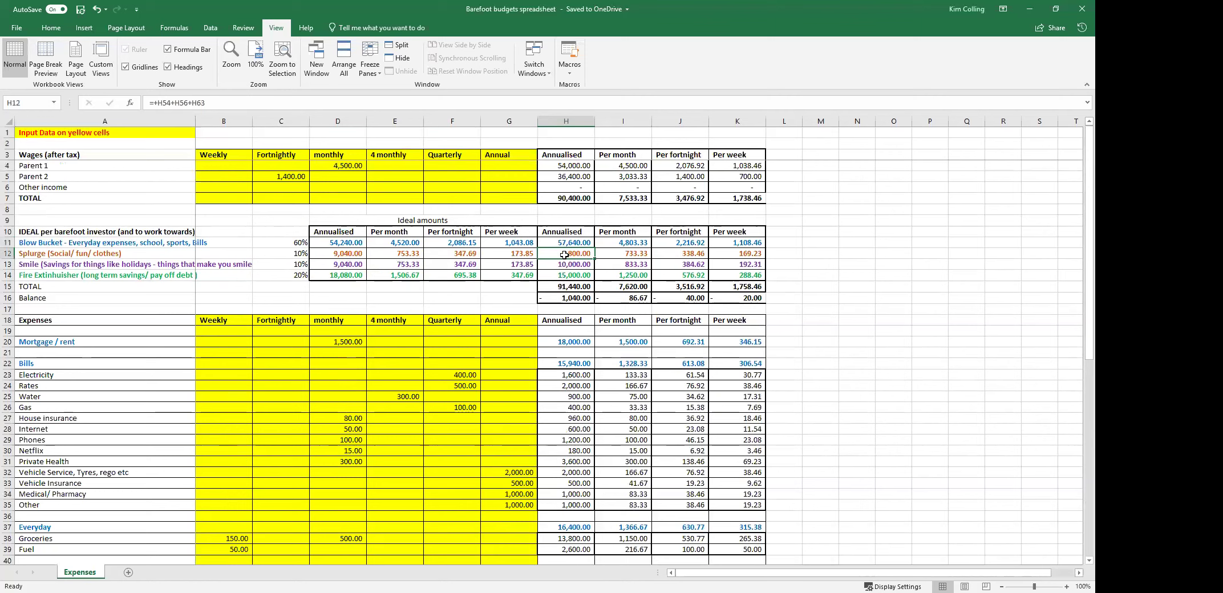
{"action": "scroll", "coordinate": [543, 355], "scroll_direction": "down", "scroll_amount": 11}
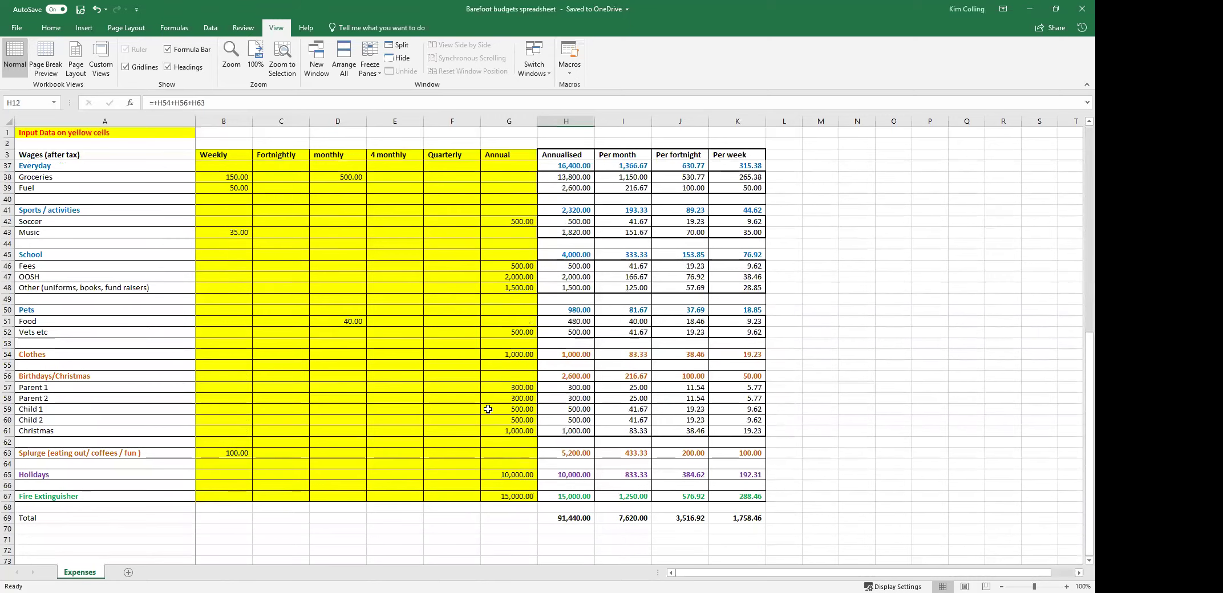
{"action": "scroll", "coordinate": [502, 432], "scroll_direction": "up", "scroll_amount": 4}
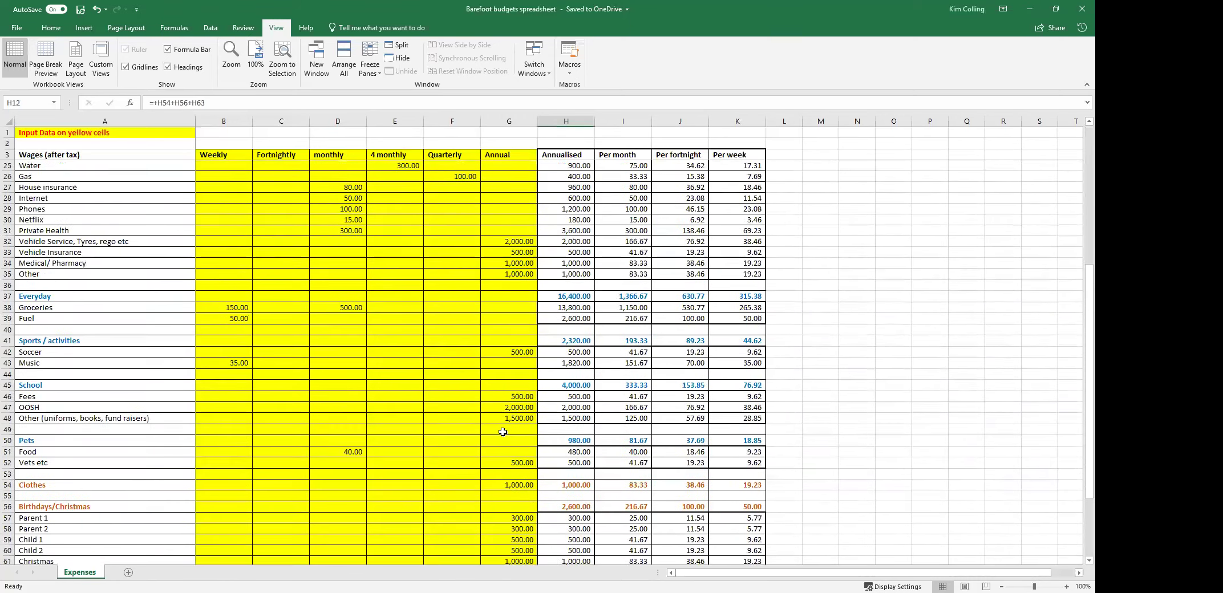
{"action": "scroll", "coordinate": [502, 432], "scroll_direction": "up", "scroll_amount": 7}
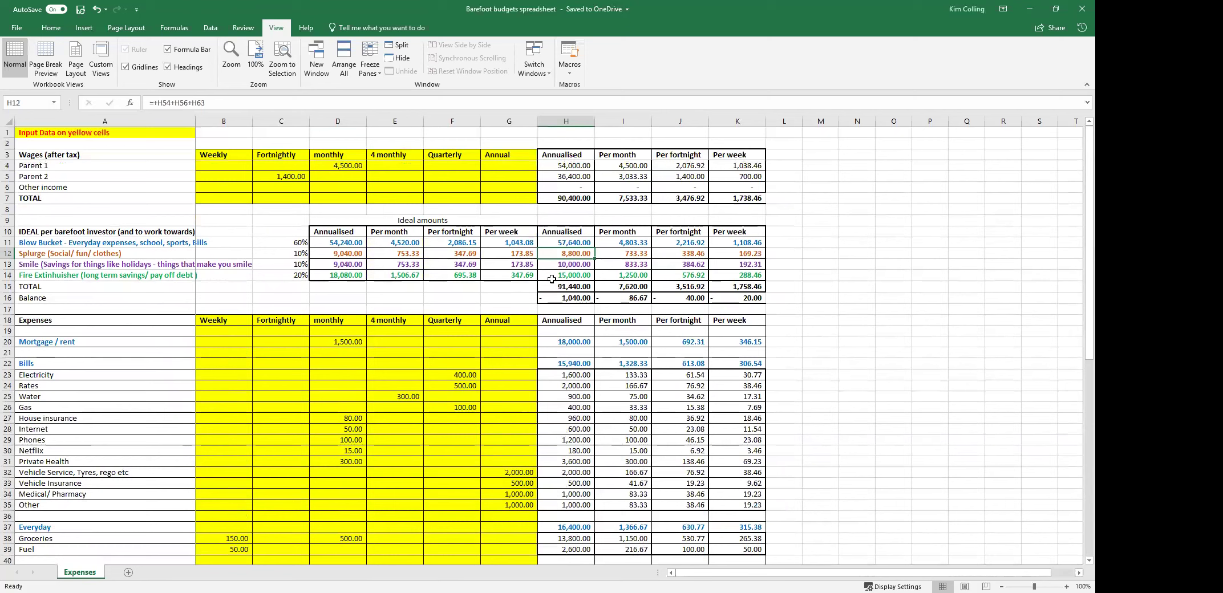
{"action": "left_click", "coordinate": [561, 264]}
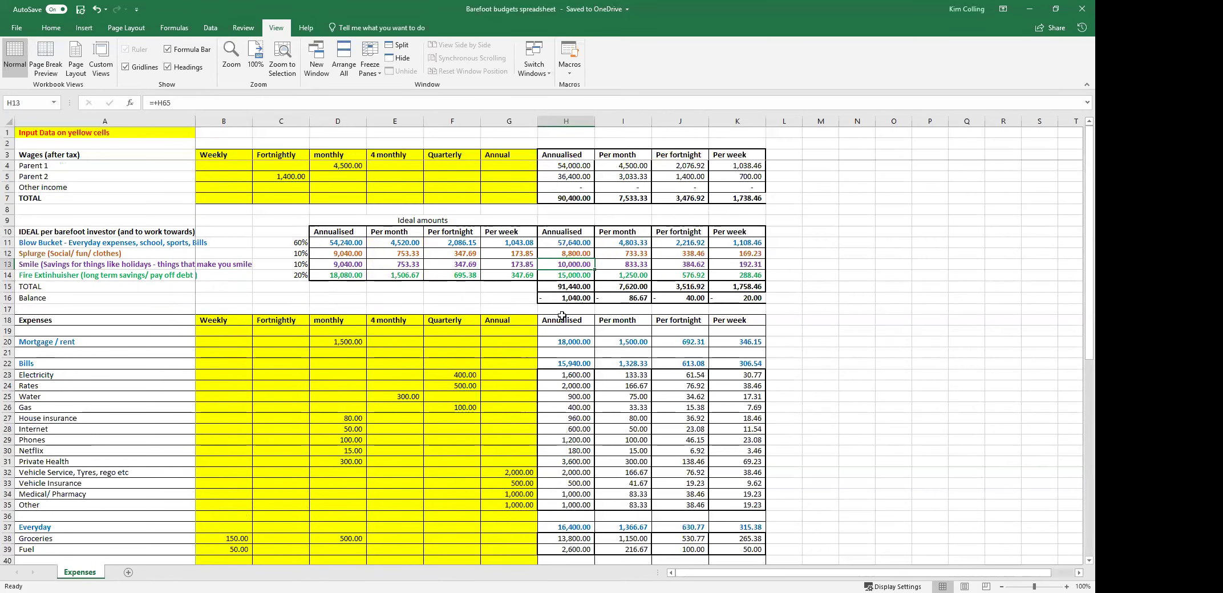
{"action": "scroll", "coordinate": [558, 316], "scroll_direction": "down", "scroll_amount": 13}
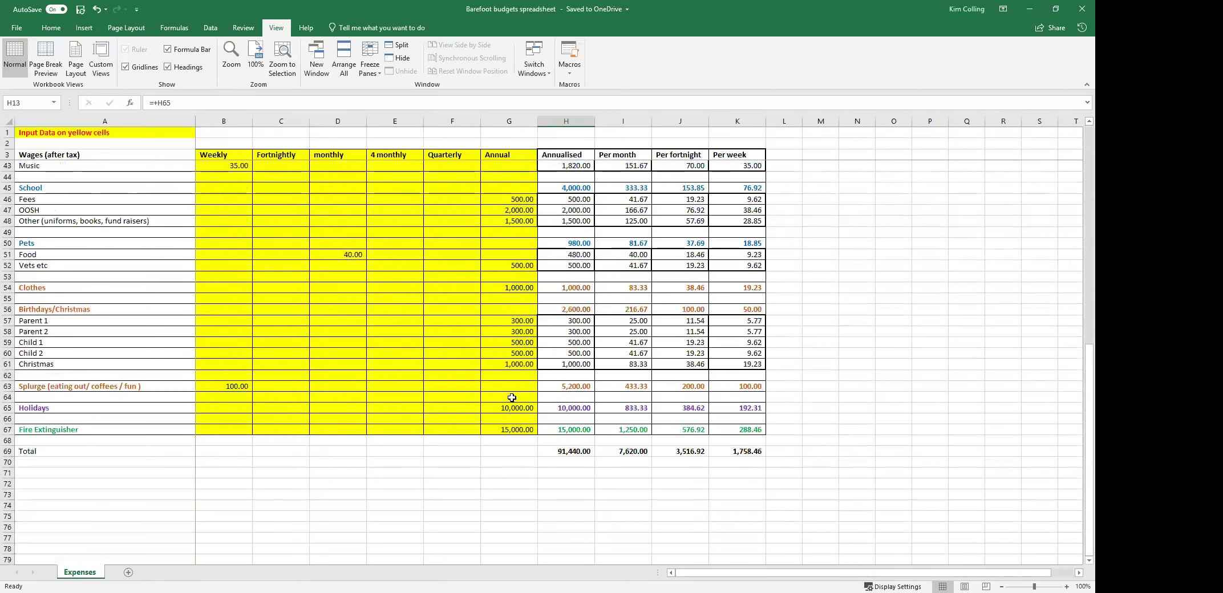
Lower the annual Holidays amount to 8,000 and check the 960 balance in H16.
{"action": "left_click", "coordinate": [506, 406]}
{"action": "type", "text": "8000"}
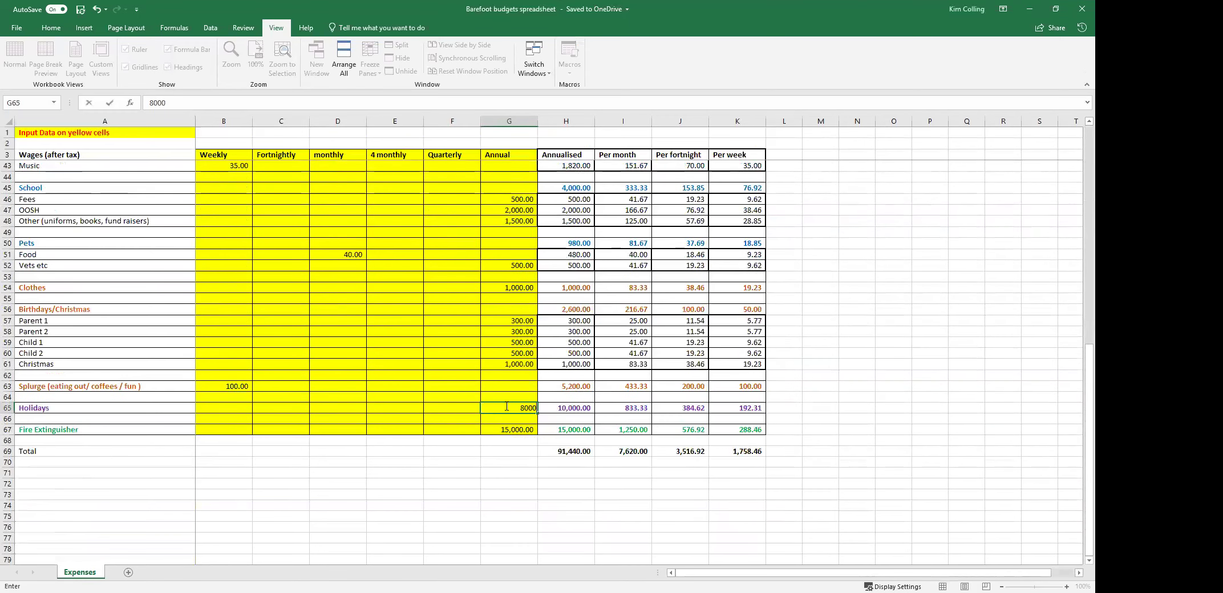
{"action": "key", "text": "Return"}
{"action": "scroll", "coordinate": [506, 406], "scroll_direction": "up", "scroll_amount": 12}
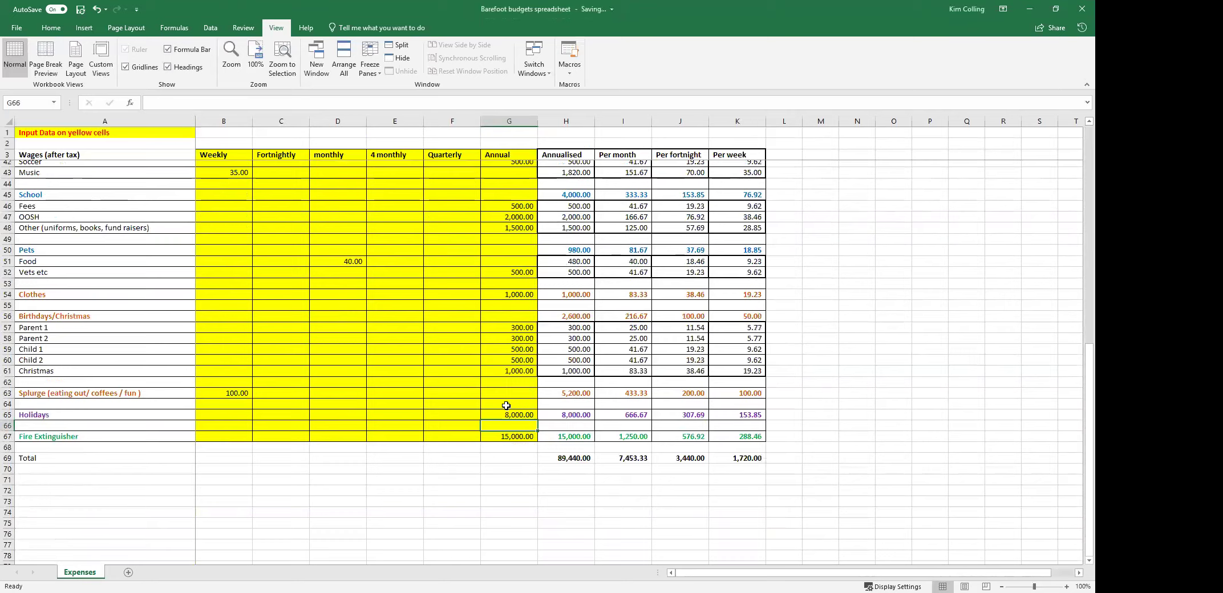
{"action": "scroll", "coordinate": [505, 407], "scroll_direction": "up", "scroll_amount": 1}
{"action": "left_click", "coordinate": [568, 297]}
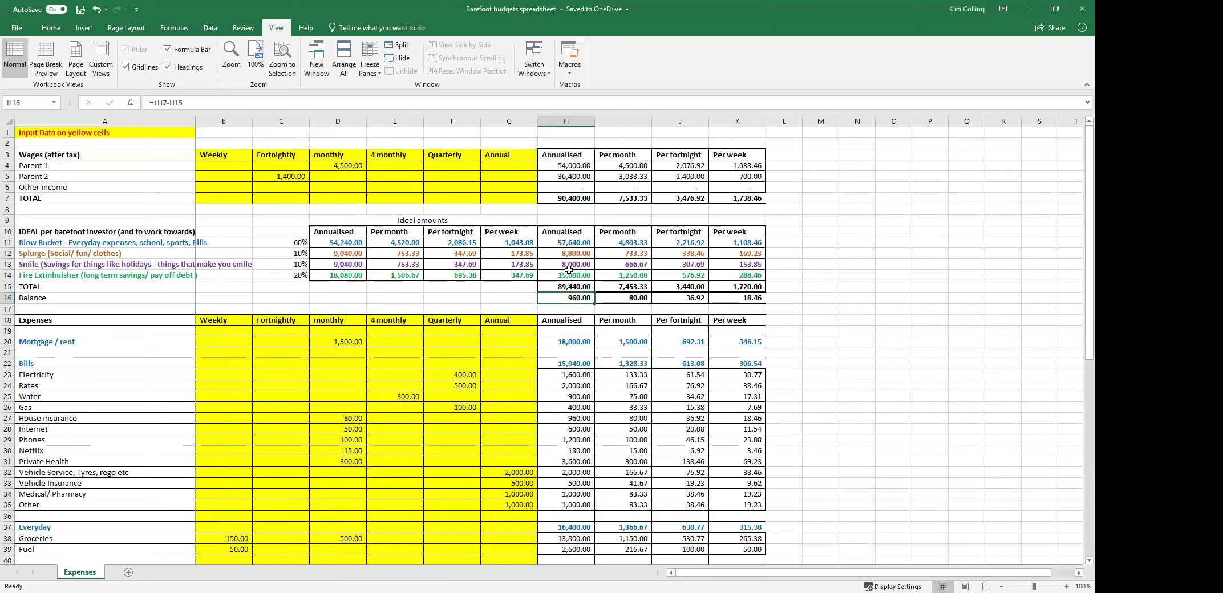
{"action": "left_click", "coordinate": [569, 274]}
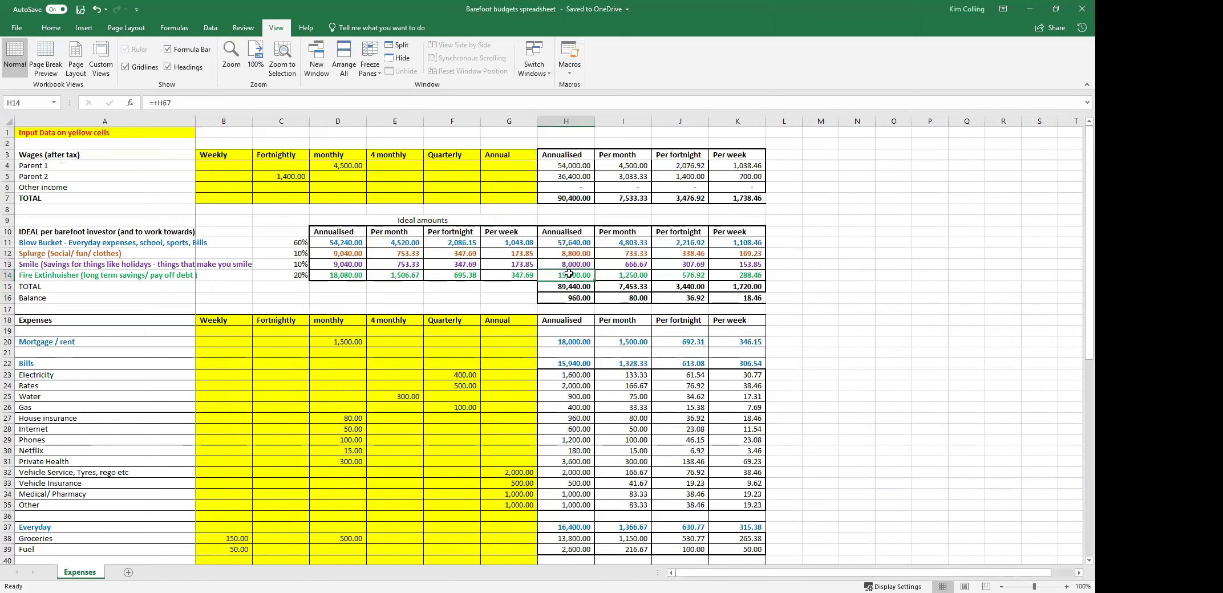
{"action": "scroll", "coordinate": [554, 317], "scroll_direction": "down", "scroll_amount": 3}
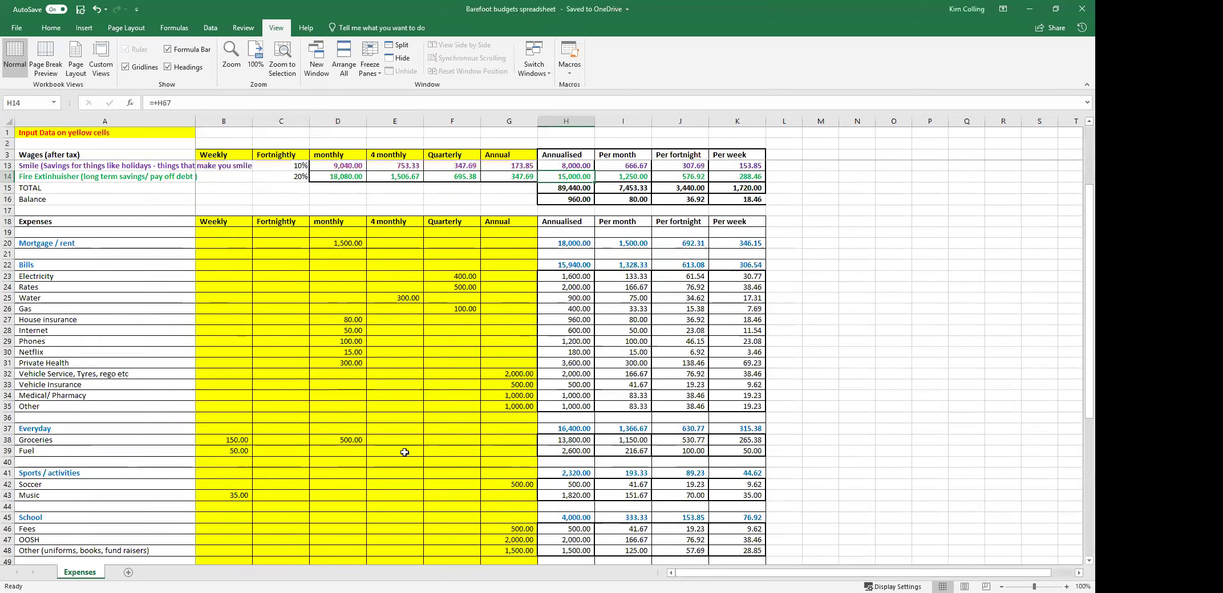
{"action": "scroll", "coordinate": [405, 452], "scroll_direction": "down", "scroll_amount": 9}
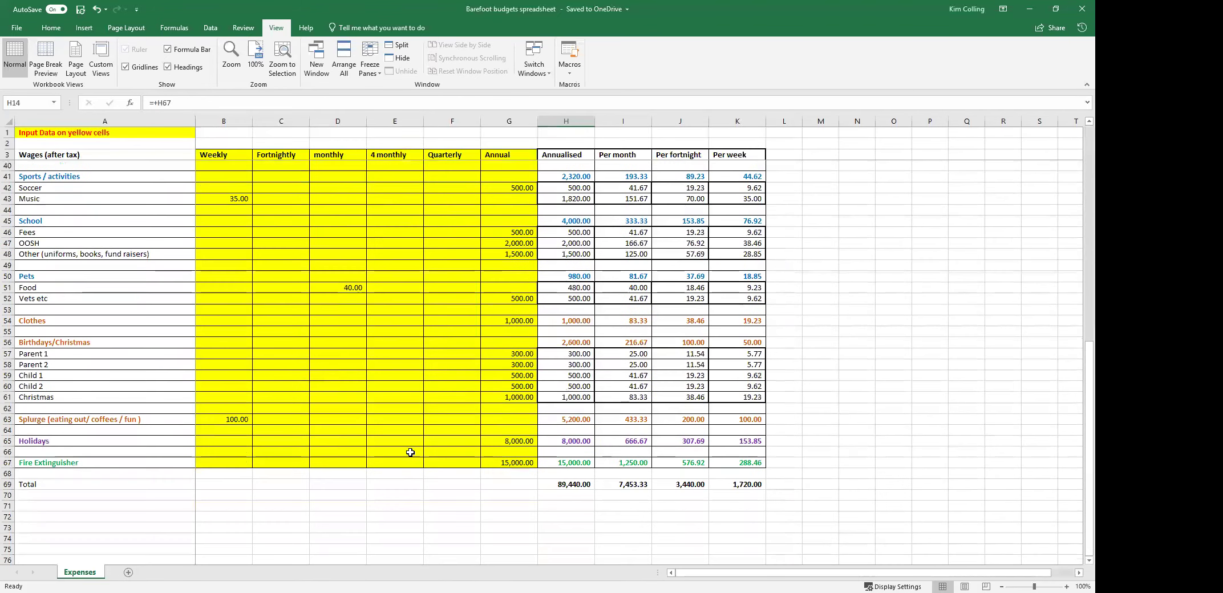
{"action": "scroll", "coordinate": [419, 445], "scroll_direction": "up", "scroll_amount": 10}
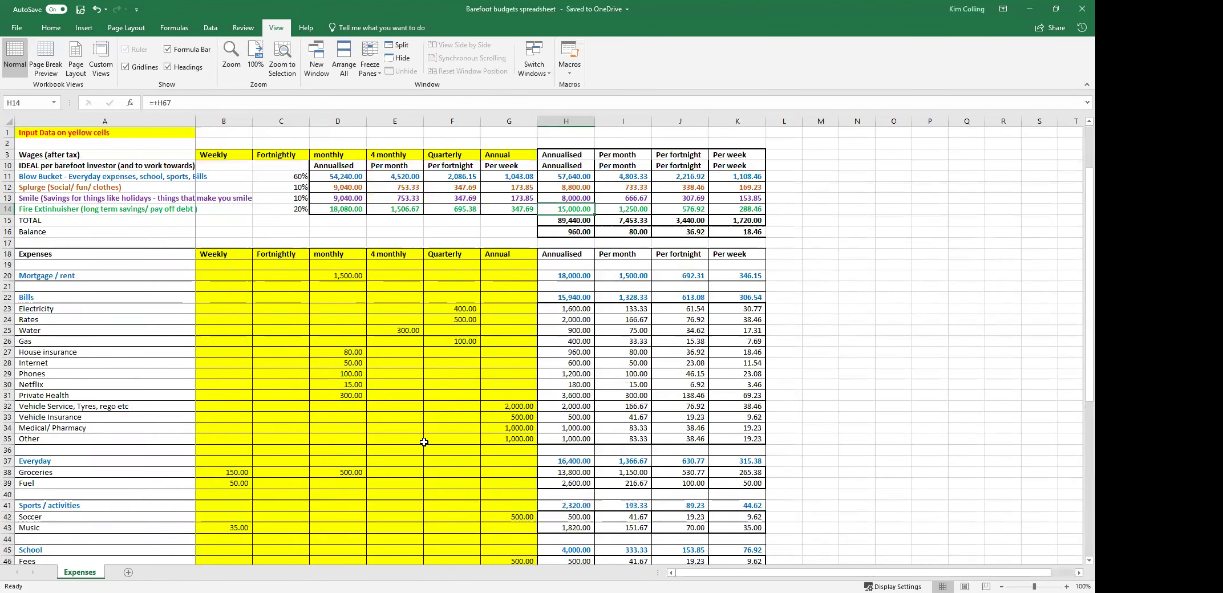
{"action": "scroll", "coordinate": [424, 442], "scroll_direction": "up", "scroll_amount": 2}
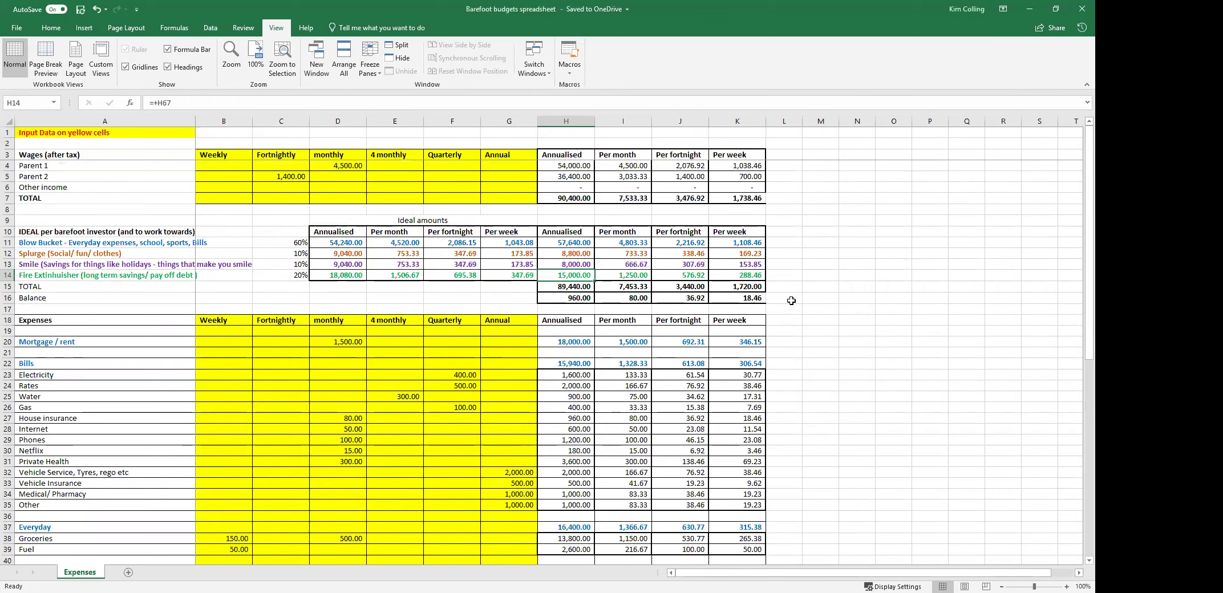
{"action": "scroll", "coordinate": [788, 300], "scroll_direction": "down", "scroll_amount": 1}
{"action": "scroll", "coordinate": [788, 300], "scroll_direction": "up", "scroll_amount": 1}
{"action": "left_click", "coordinate": [631, 122]}
{"action": "scroll", "coordinate": [853, 297], "scroll_direction": "down", "scroll_amount": 1}
{"action": "scroll", "coordinate": [821, 274], "scroll_direction": "up", "scroll_amount": 1}
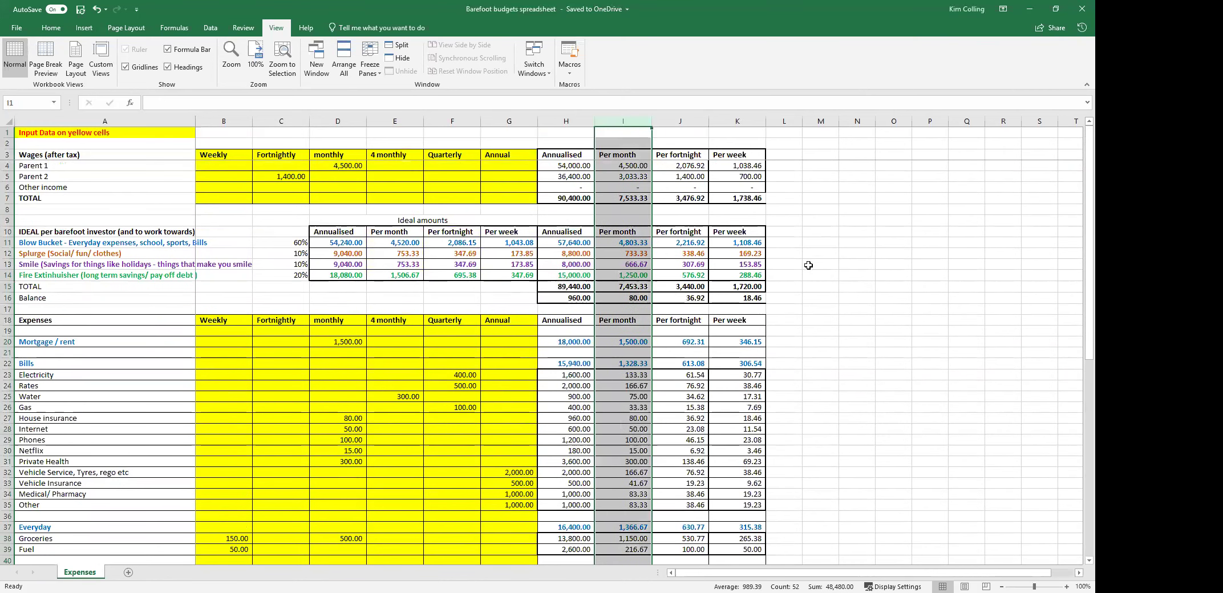
{"action": "left_click", "coordinate": [628, 196]}
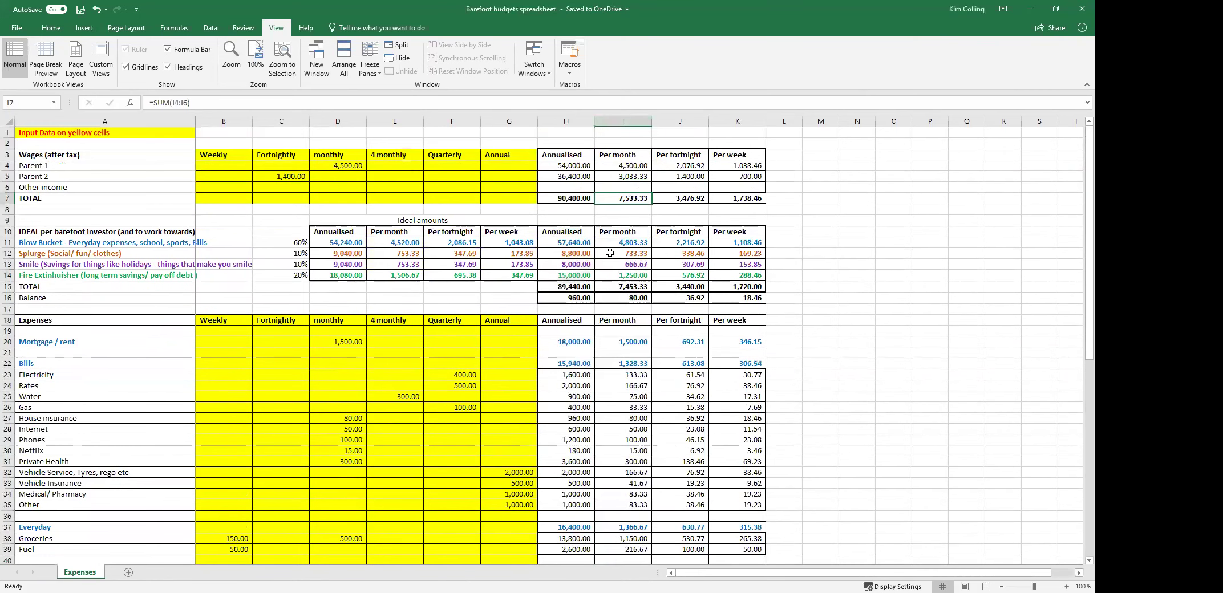
{"action": "scroll", "coordinate": [613, 283], "scroll_direction": "down", "scroll_amount": 2}
{"action": "left_click", "coordinate": [628, 276]}
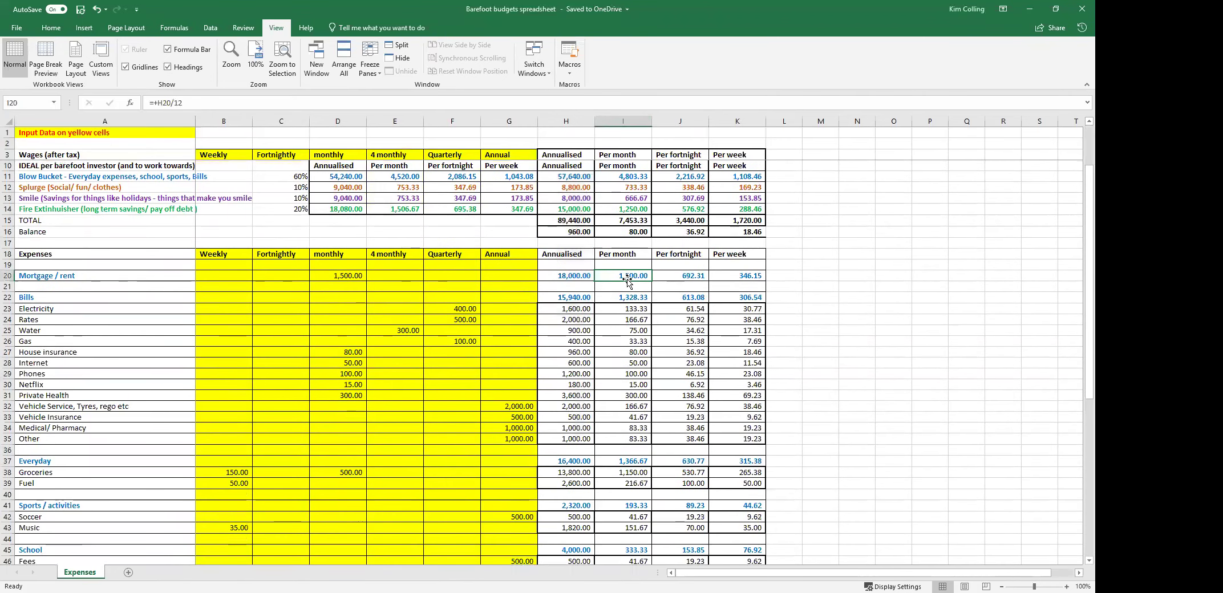
{"action": "scroll", "coordinate": [627, 280], "scroll_direction": "down", "scroll_amount": 1}
{"action": "left_click", "coordinate": [624, 264]}
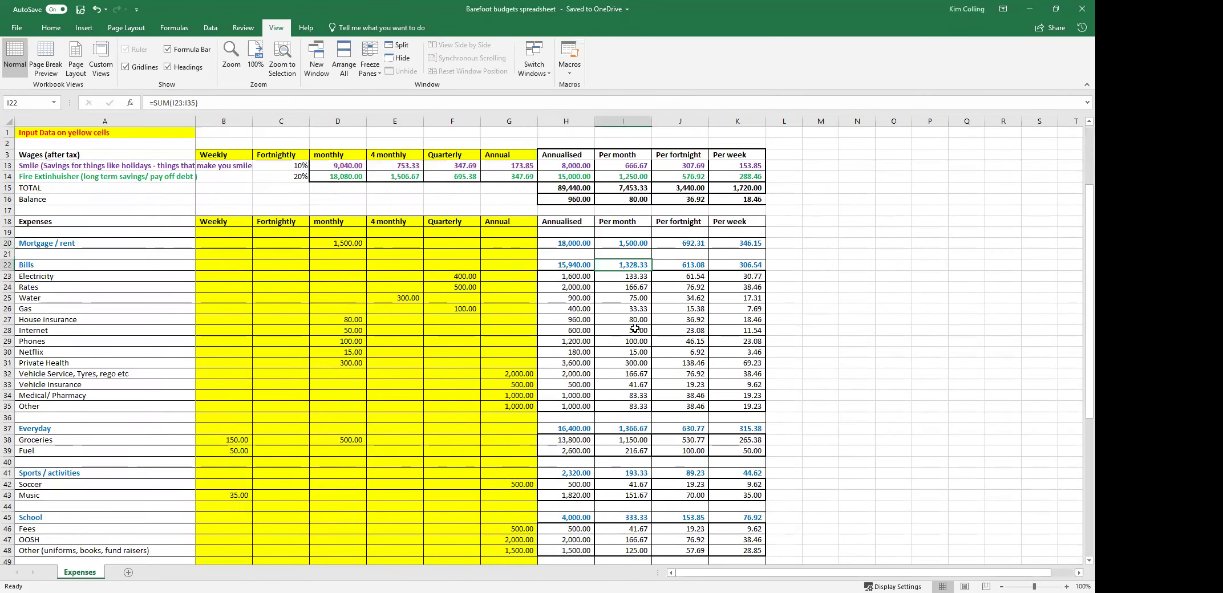
{"action": "scroll", "coordinate": [635, 328], "scroll_direction": "down", "scroll_amount": 1}
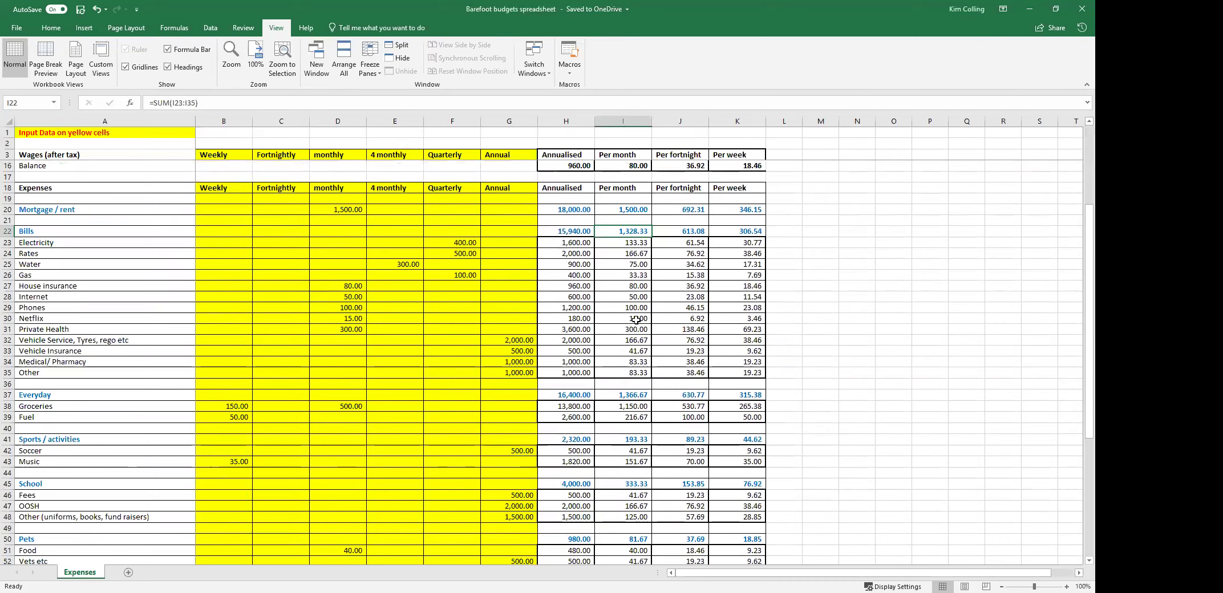
{"action": "scroll", "coordinate": [636, 320], "scroll_direction": "down", "scroll_amount": 2}
{"action": "left_click", "coordinate": [622, 330]}
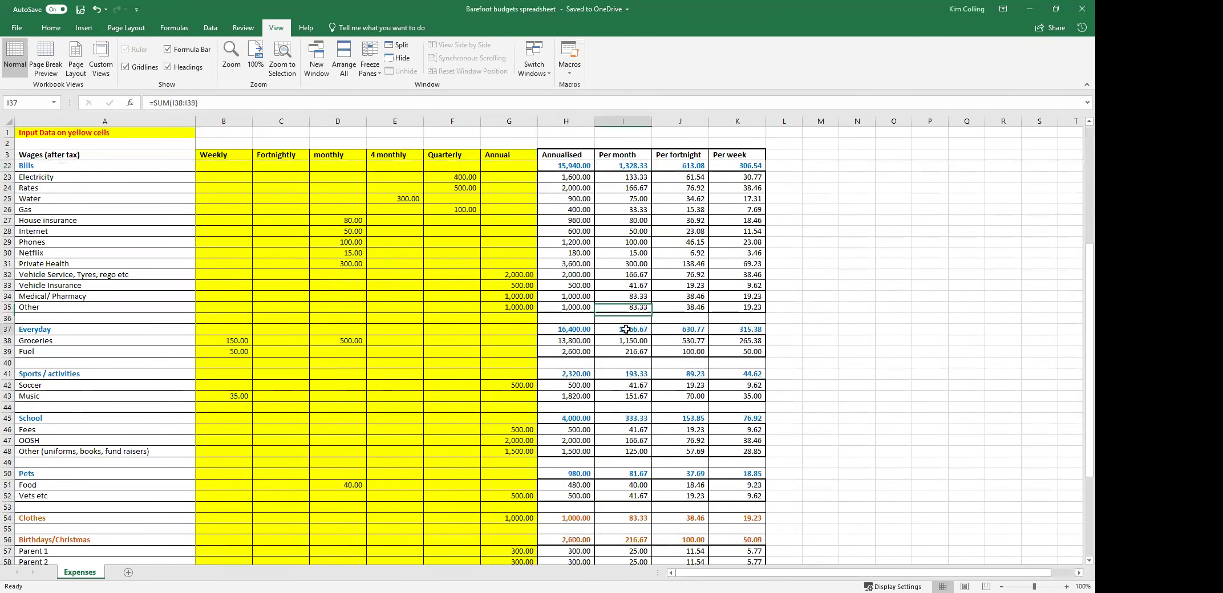
{"action": "scroll", "coordinate": [622, 331], "scroll_direction": "down", "scroll_amount": 1}
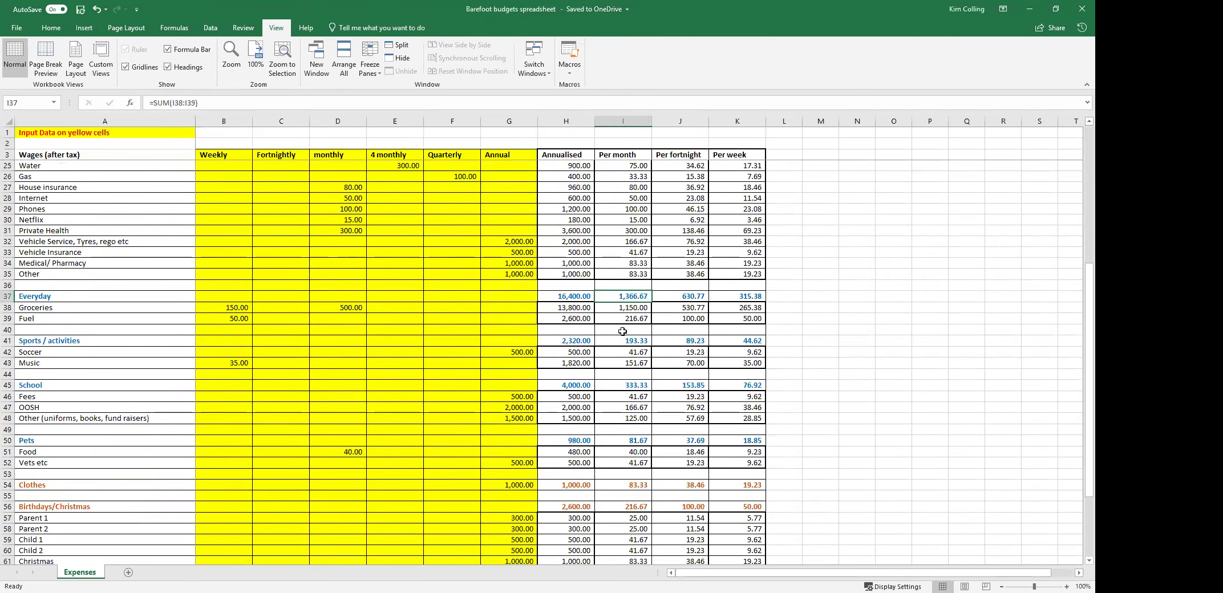
{"action": "left_click", "coordinate": [618, 341]}
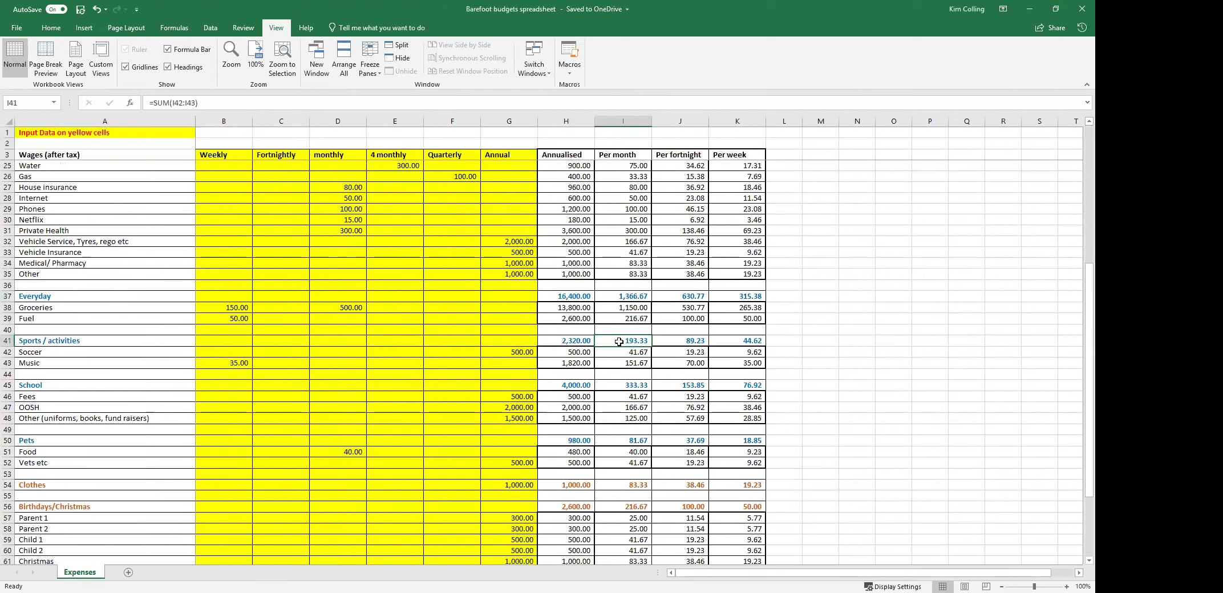
{"action": "scroll", "coordinate": [619, 341], "scroll_direction": "down", "scroll_amount": 1}
{"action": "left_click", "coordinate": [621, 354]}
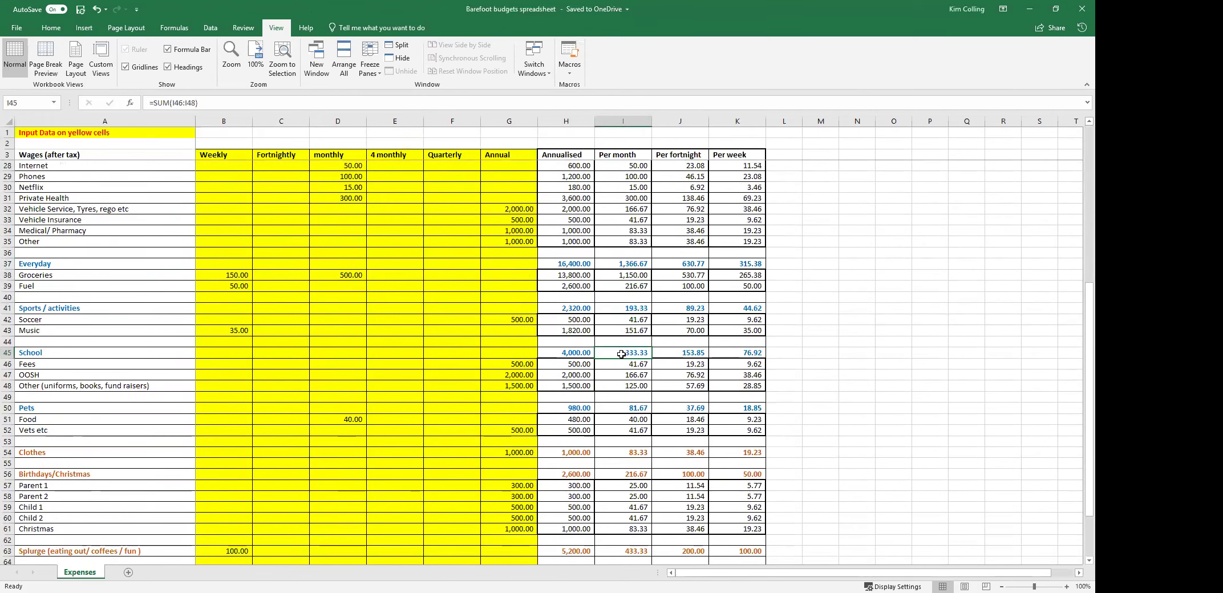
{"action": "scroll", "coordinate": [621, 354], "scroll_direction": "down", "scroll_amount": 3}
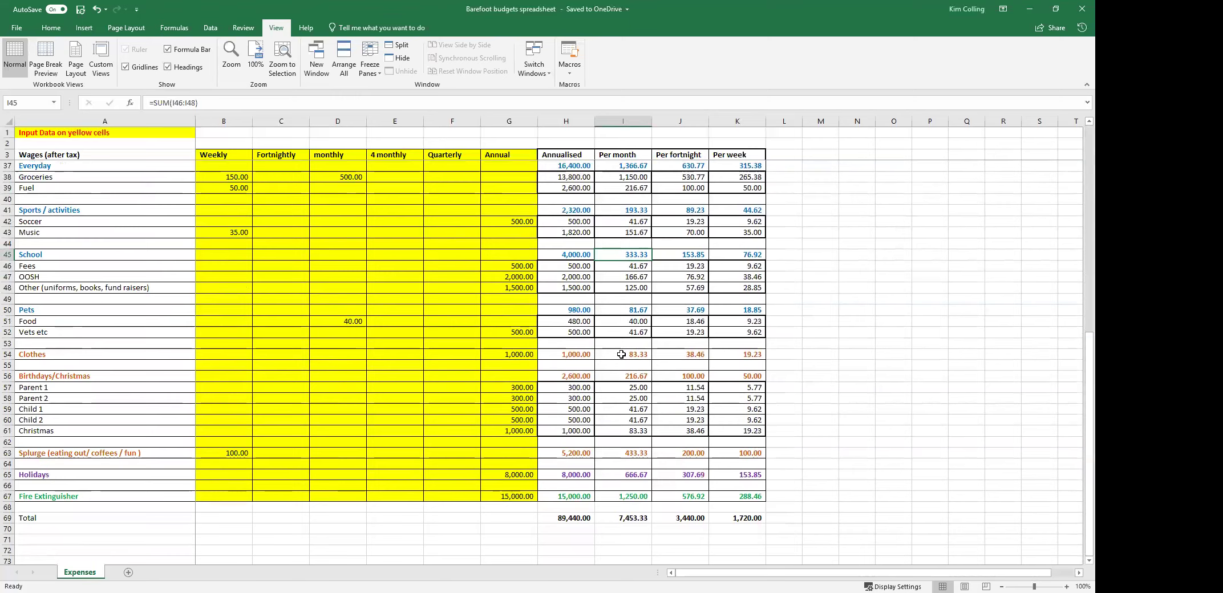
{"action": "scroll", "coordinate": [635, 409], "scroll_direction": "down", "scroll_amount": 1}
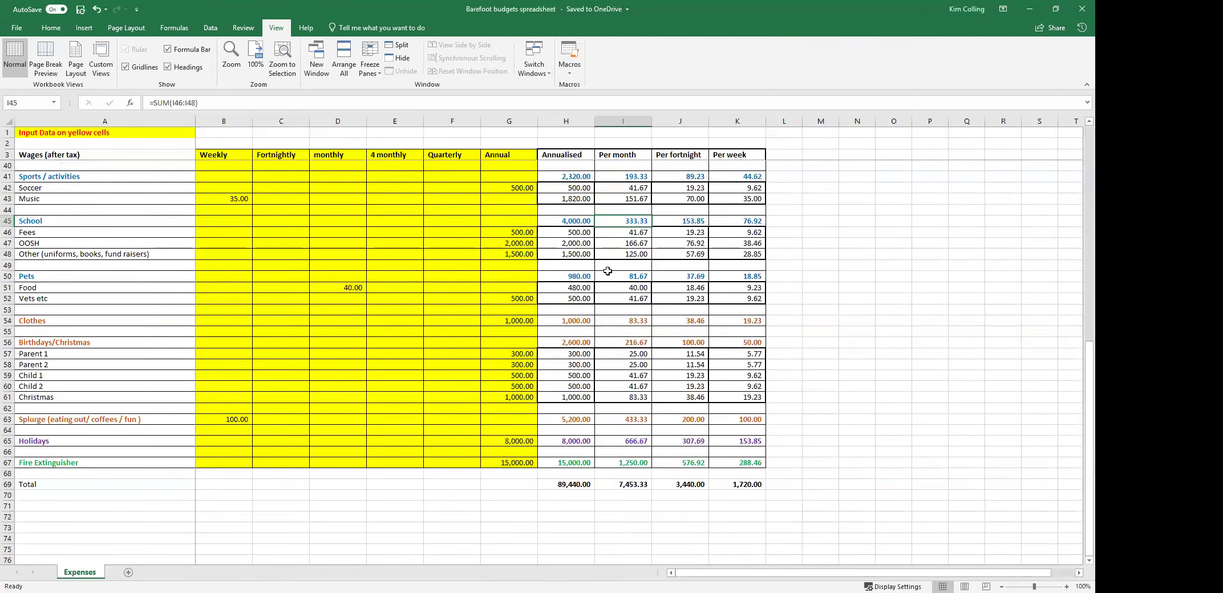
{"action": "scroll", "coordinate": [607, 271], "scroll_direction": "up", "scroll_amount": 1}
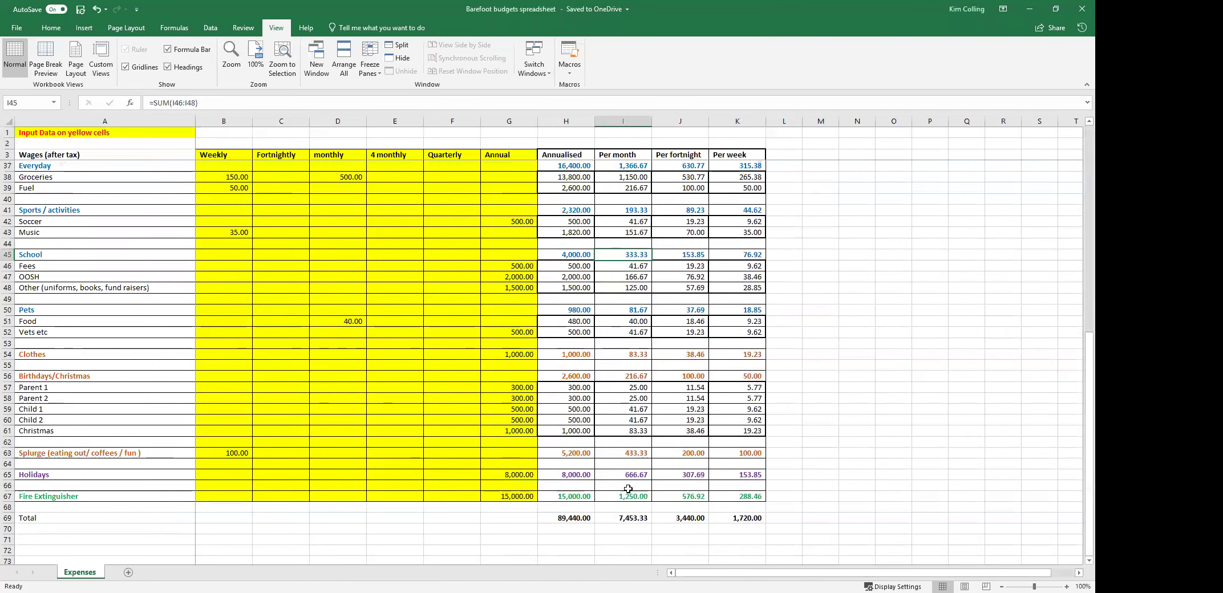
{"action": "scroll", "coordinate": [628, 488], "scroll_direction": "up", "scroll_amount": 11}
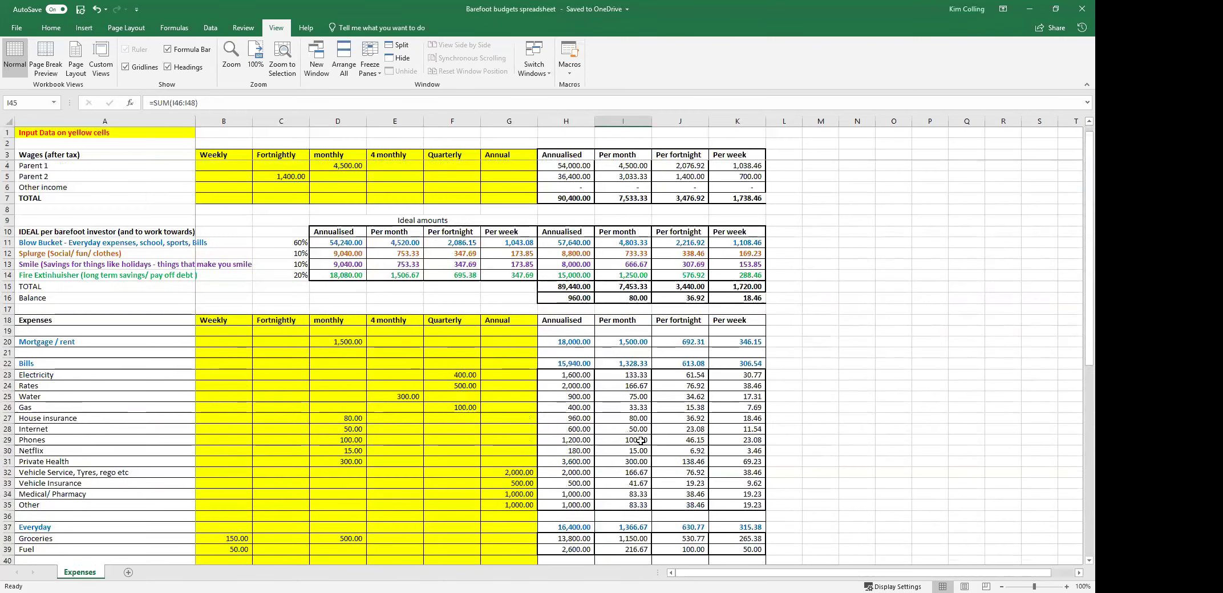
{"action": "left_click", "coordinate": [685, 363]}
{"action": "left_click", "coordinate": [687, 341]}
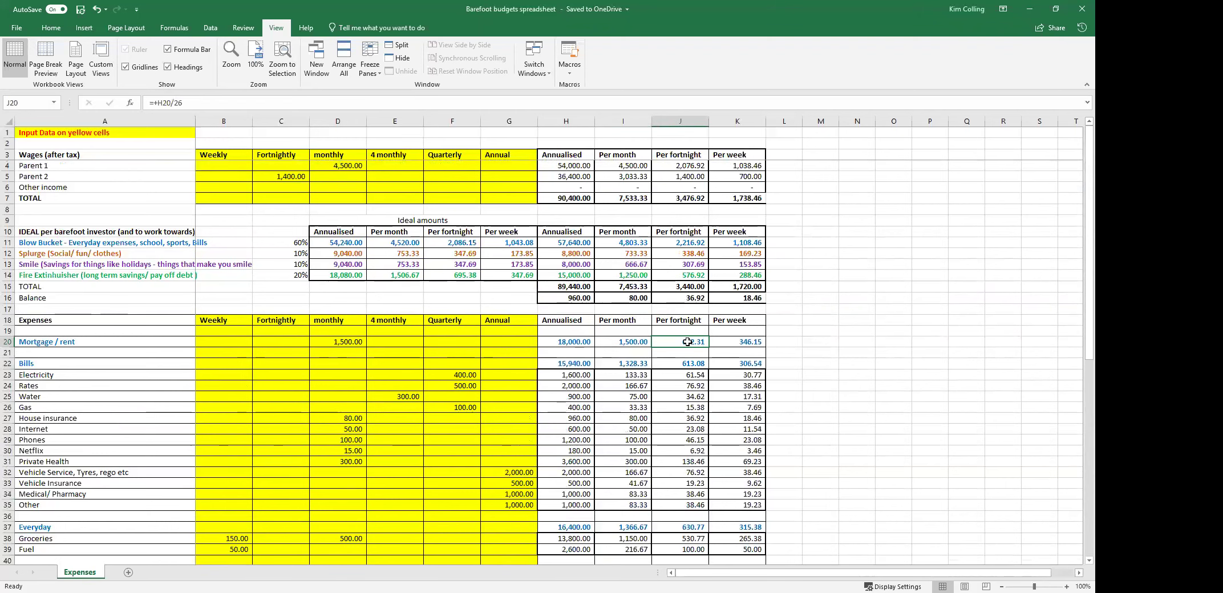
{"action": "left_click", "coordinate": [685, 363]}
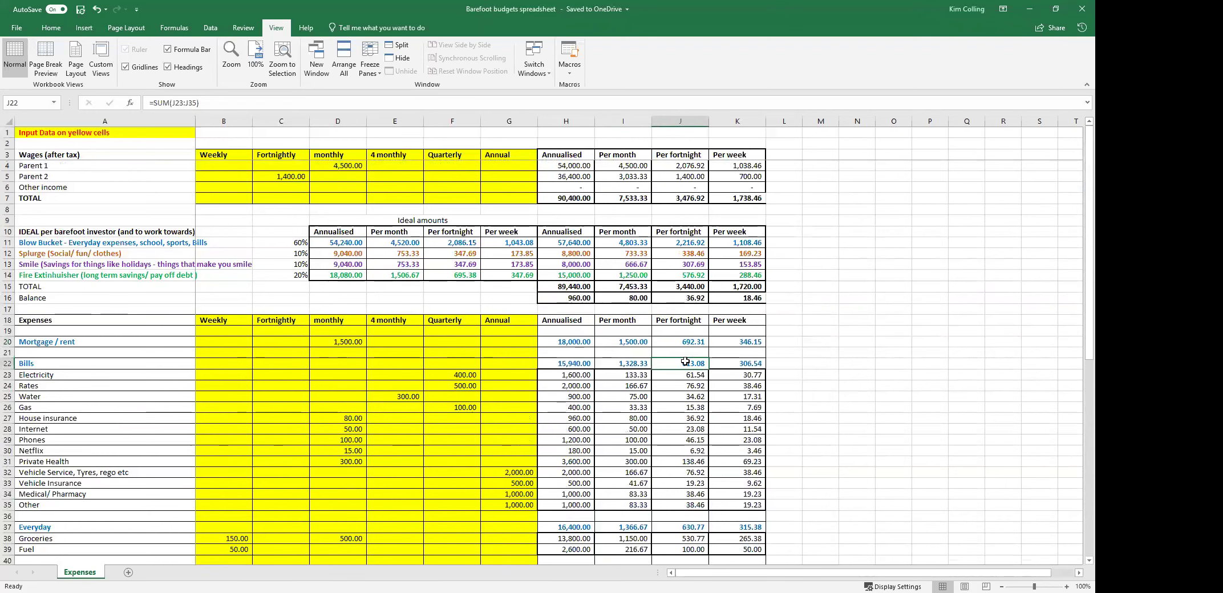
{"action": "scroll", "coordinate": [684, 362], "scroll_direction": "down", "scroll_amount": 2}
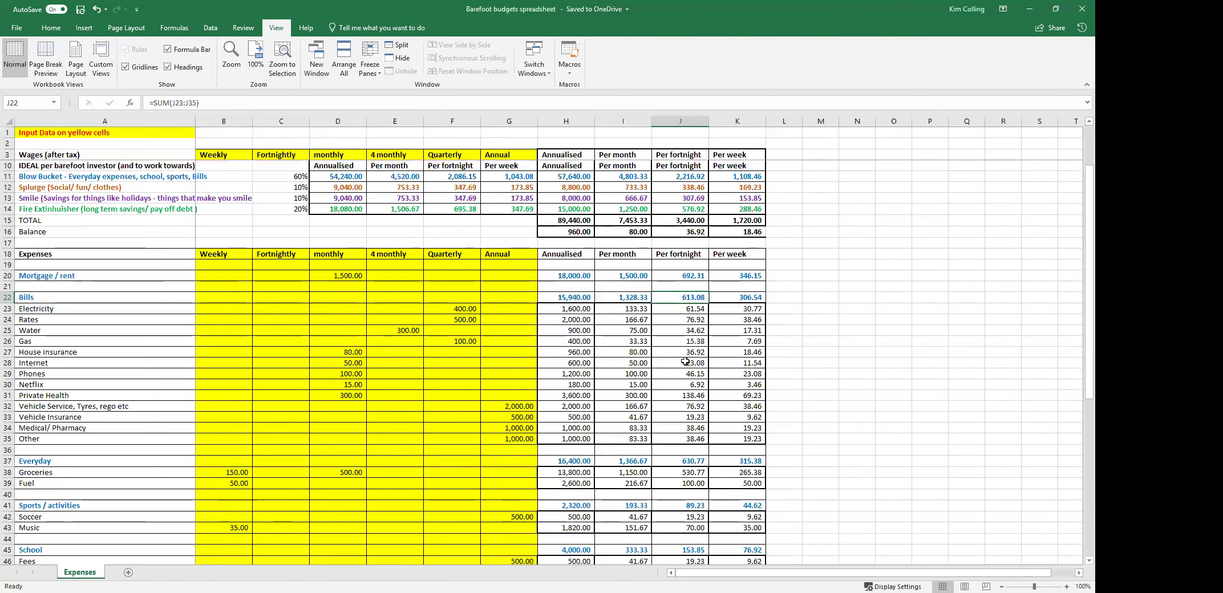
{"action": "scroll", "coordinate": [685, 361], "scroll_direction": "down", "scroll_amount": 10}
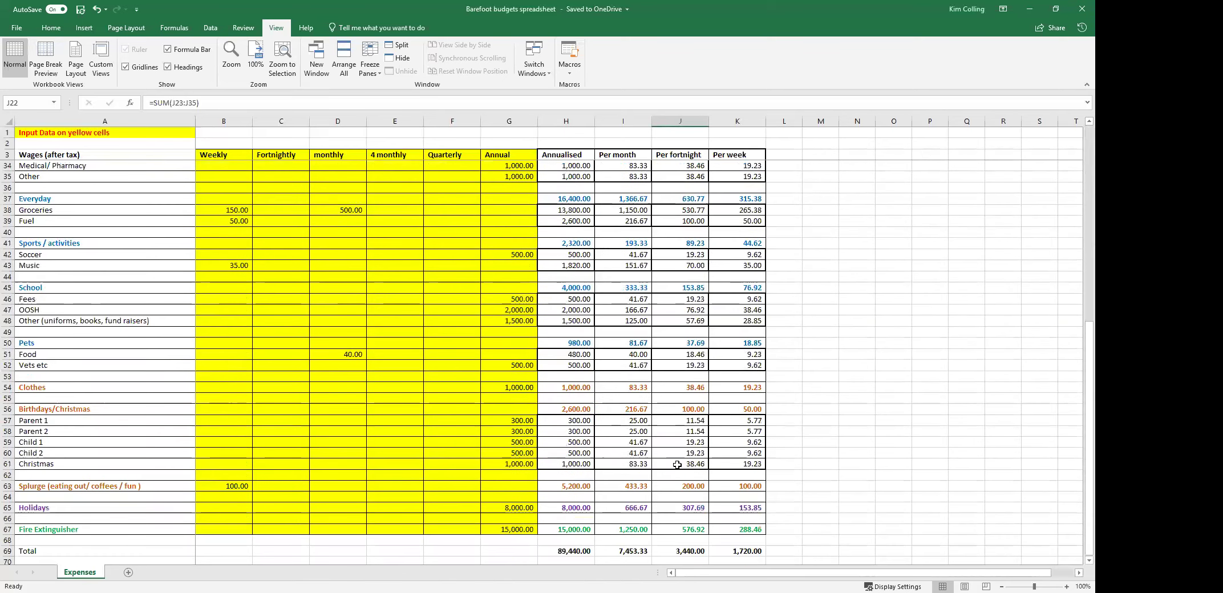
{"action": "left_click", "coordinate": [667, 439]}
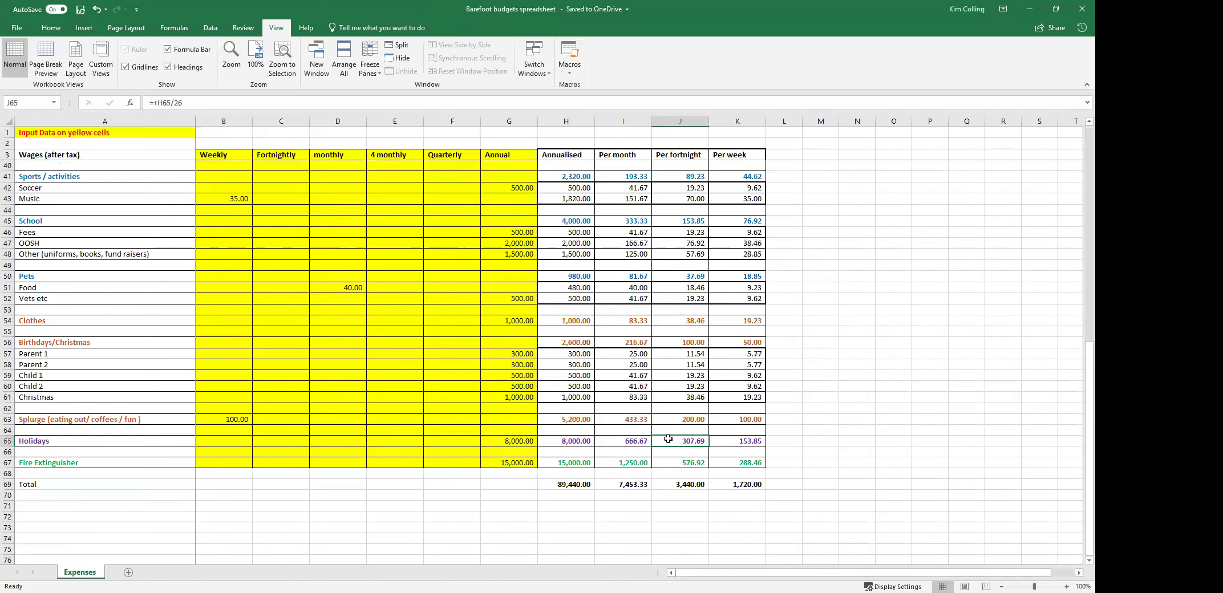
{"action": "scroll", "coordinate": [668, 440], "scroll_direction": "up", "scroll_amount": 9}
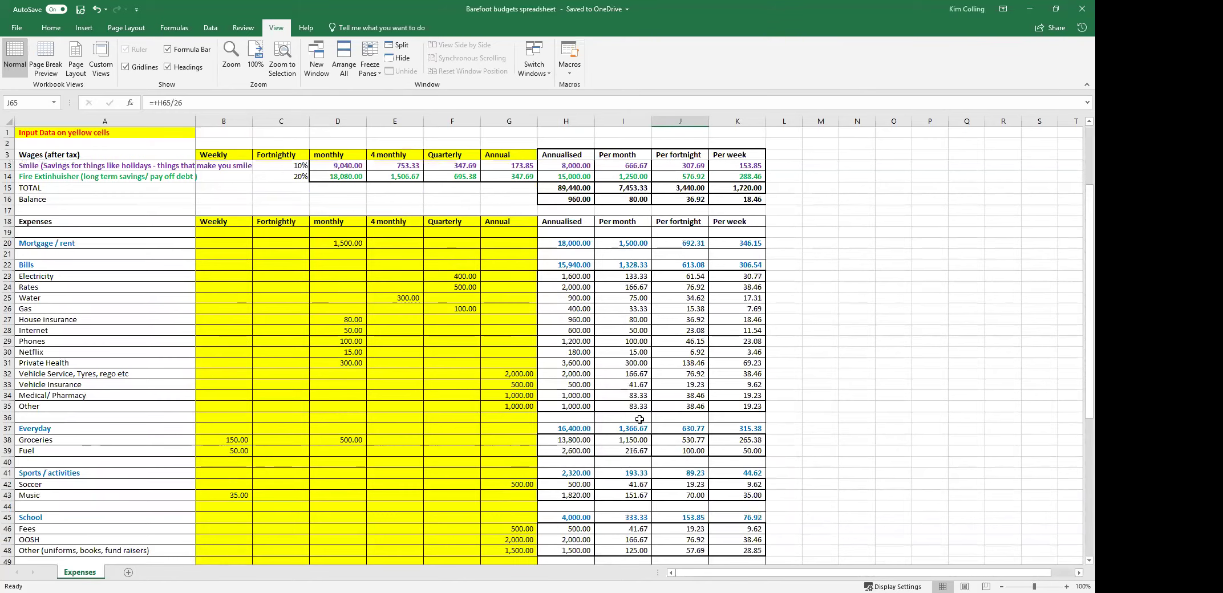
{"action": "scroll", "coordinate": [639, 419], "scroll_direction": "down", "scroll_amount": 1}
{"action": "scroll", "coordinate": [639, 419], "scroll_direction": "up", "scroll_amount": 8}
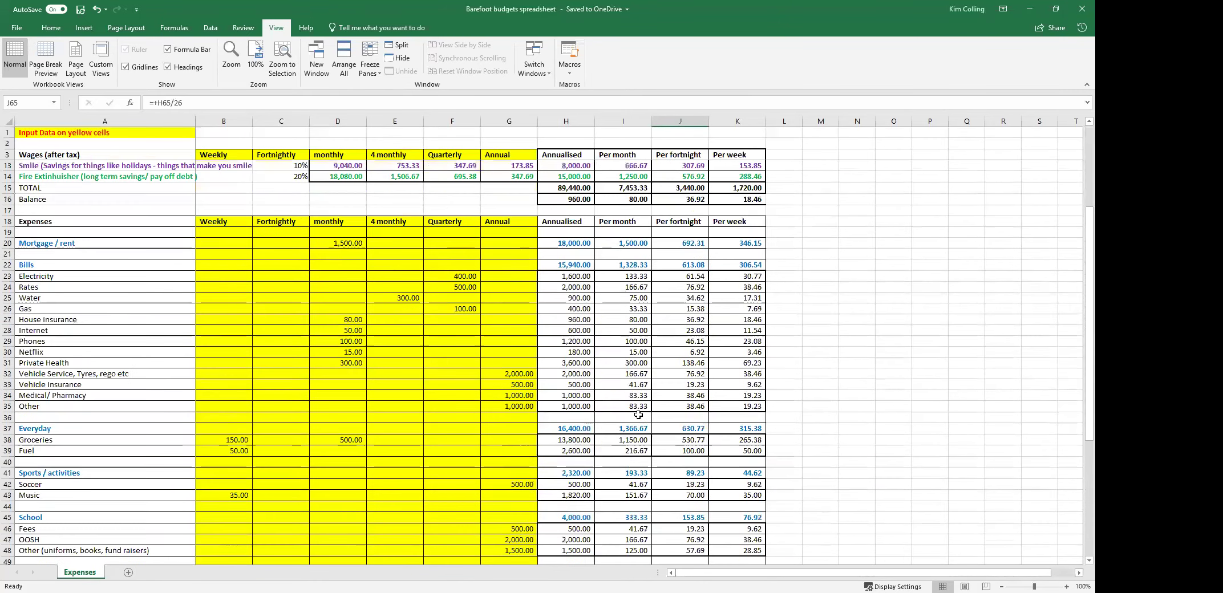